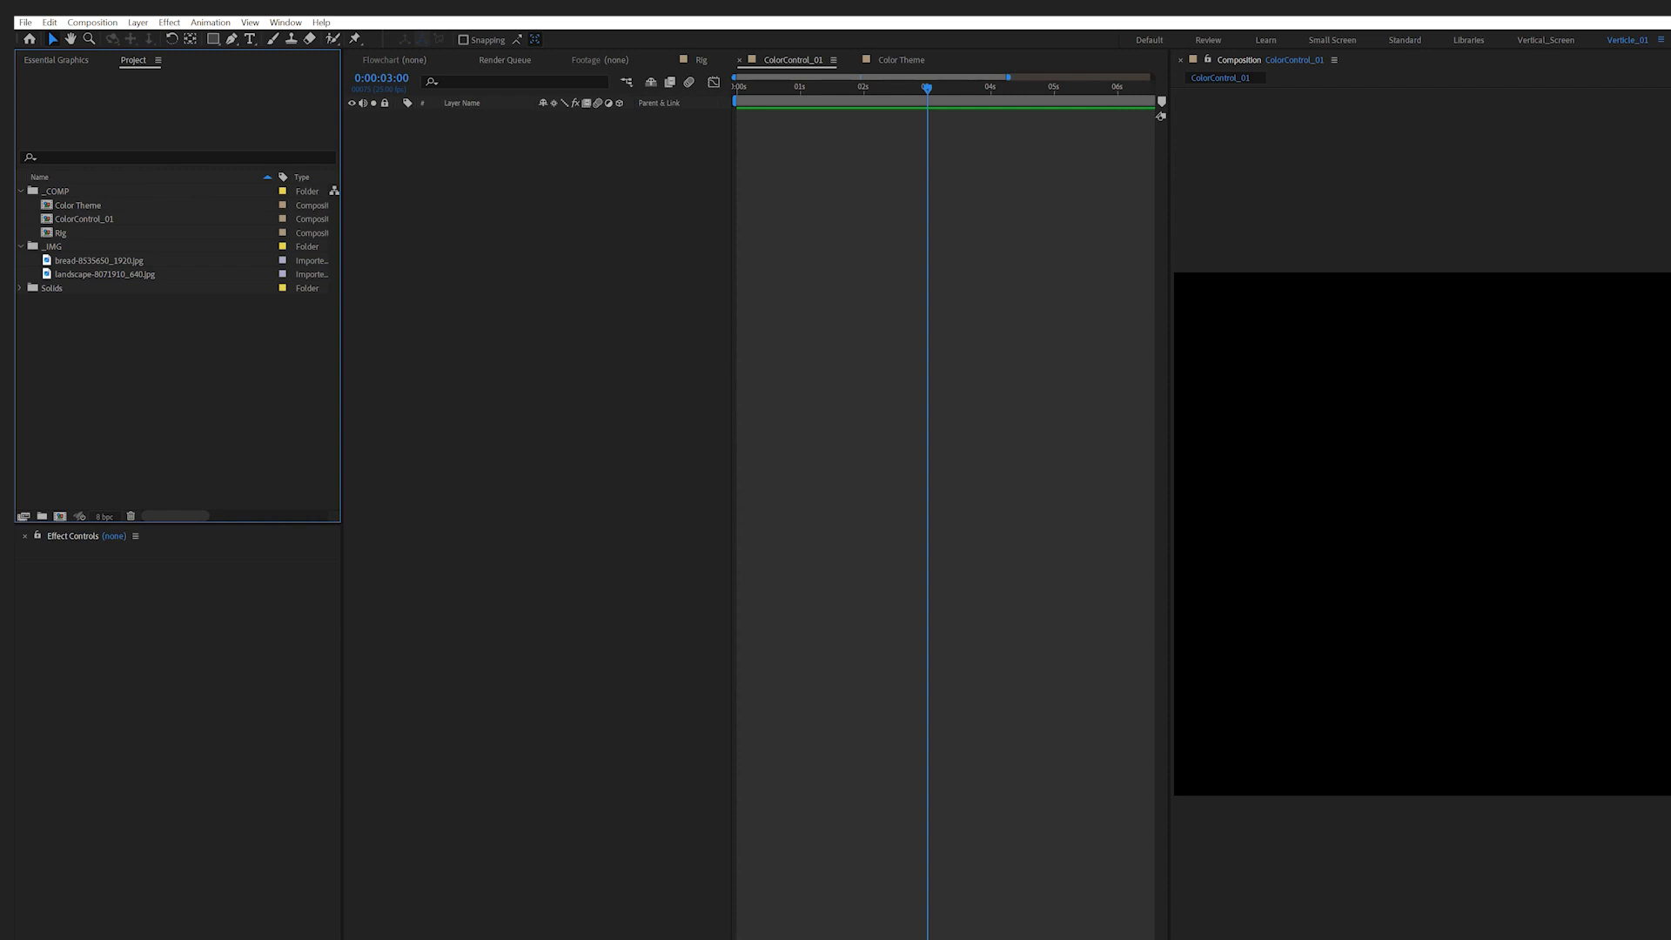
Create the 1080×1080 ColorControl1 composition and add a null layer
{"action": "key", "text": "ctrl+n"}
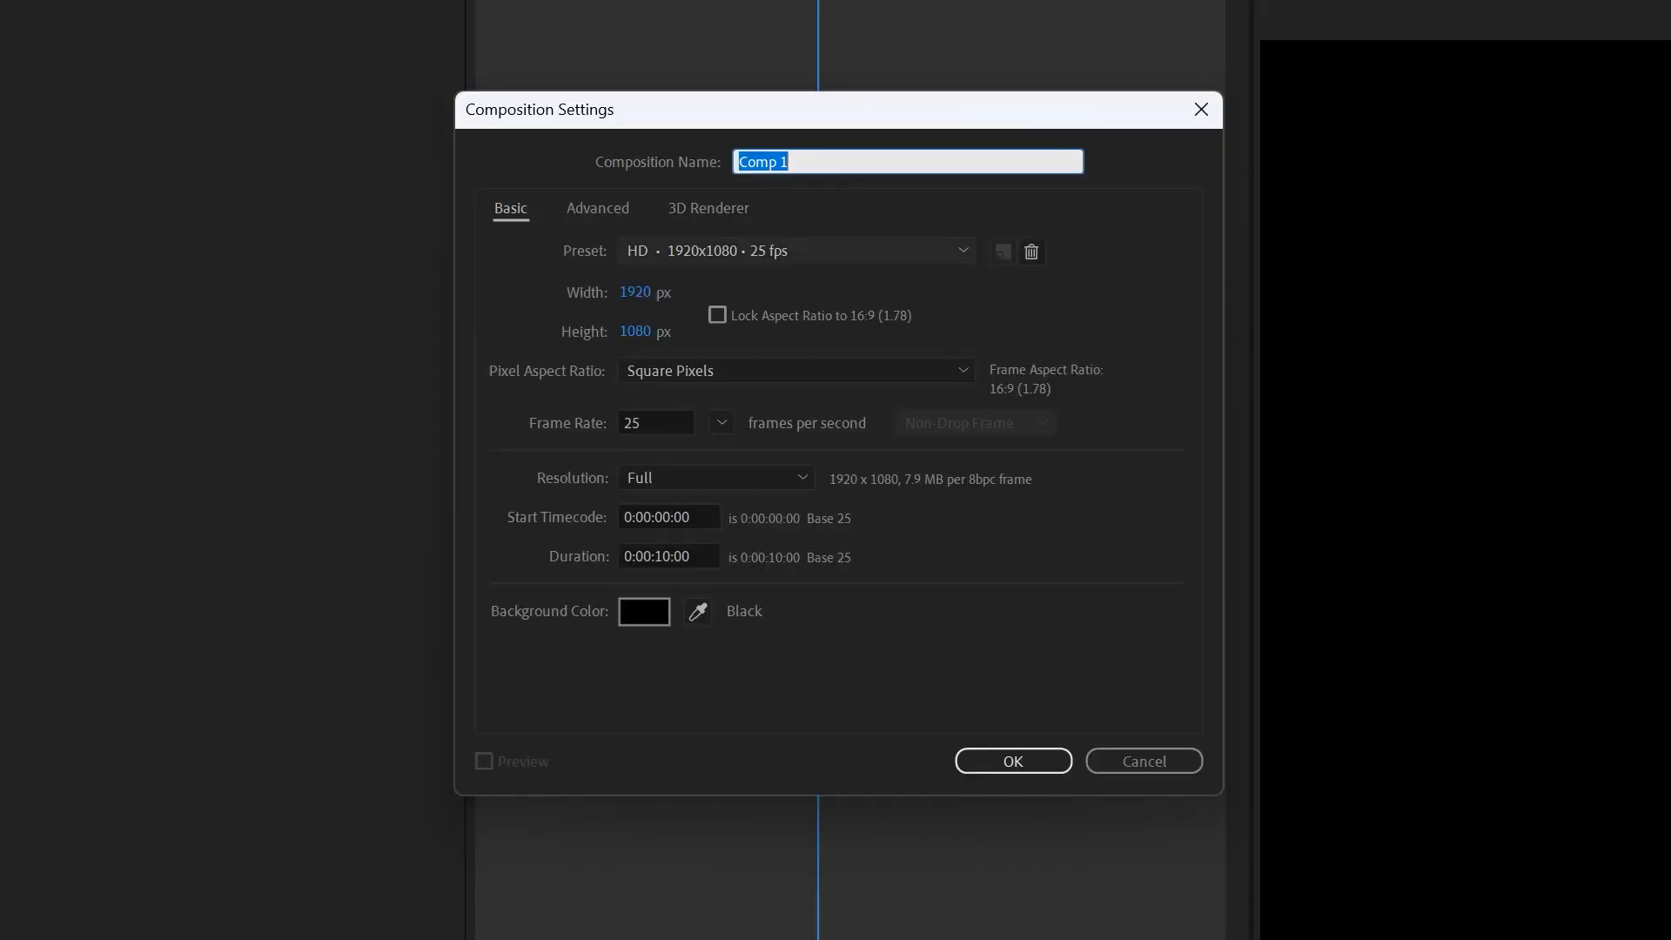
{"action": "key", "text": "Tab"}
{"action": "type", "text": "108"}
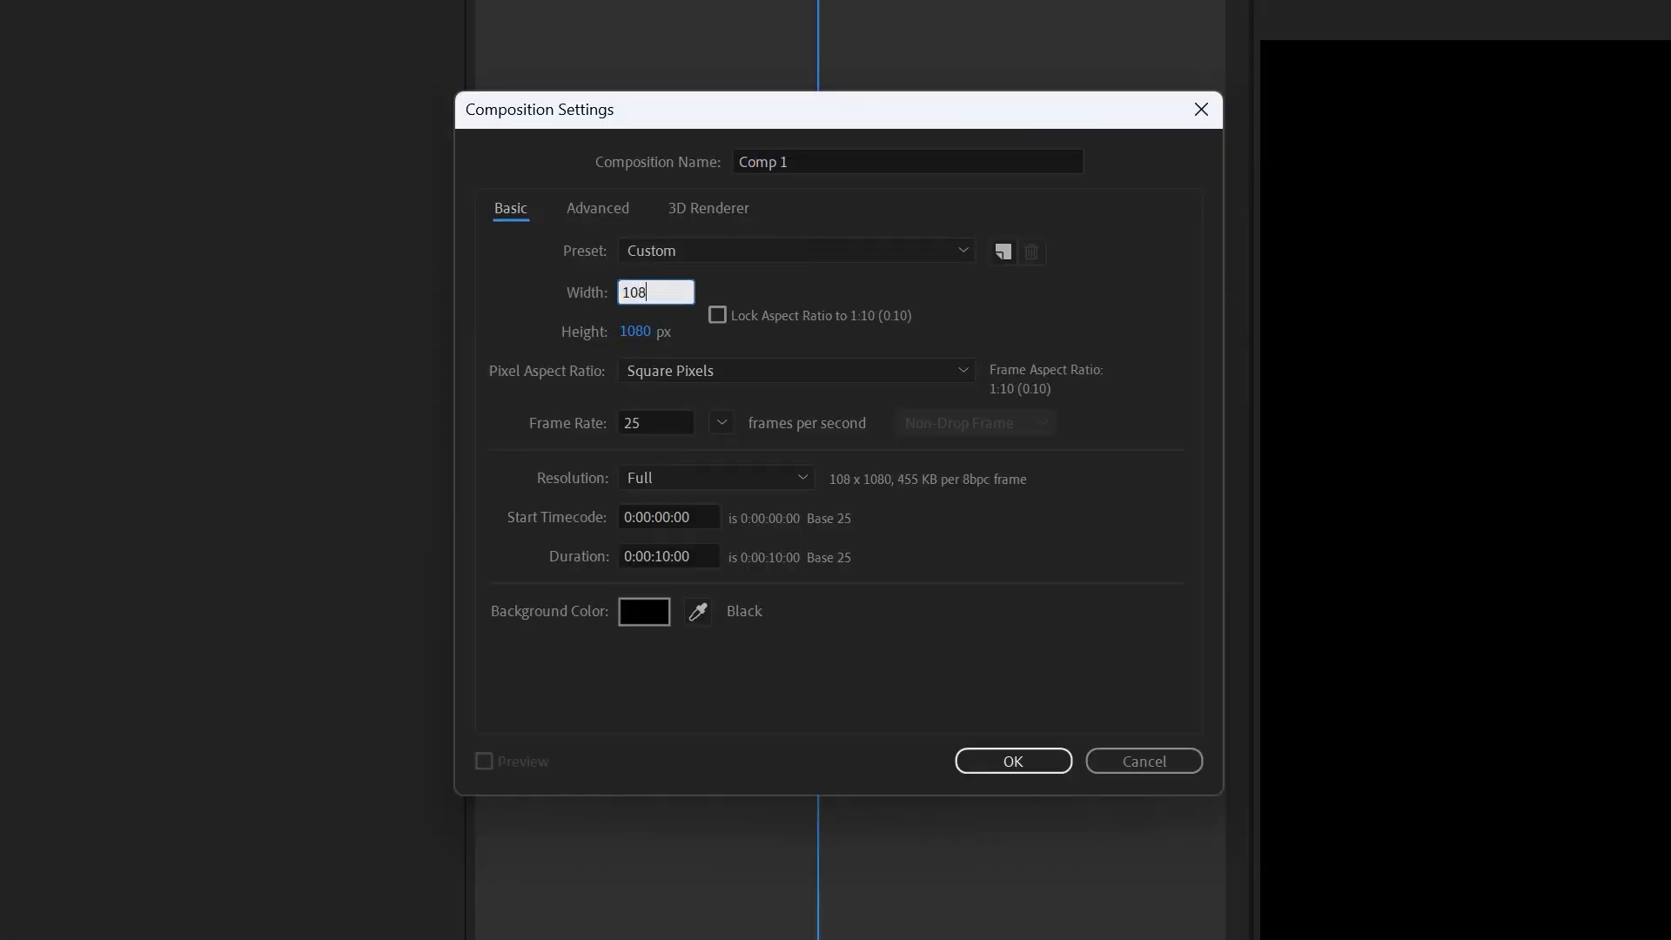
{"action": "type", "text": "0"}
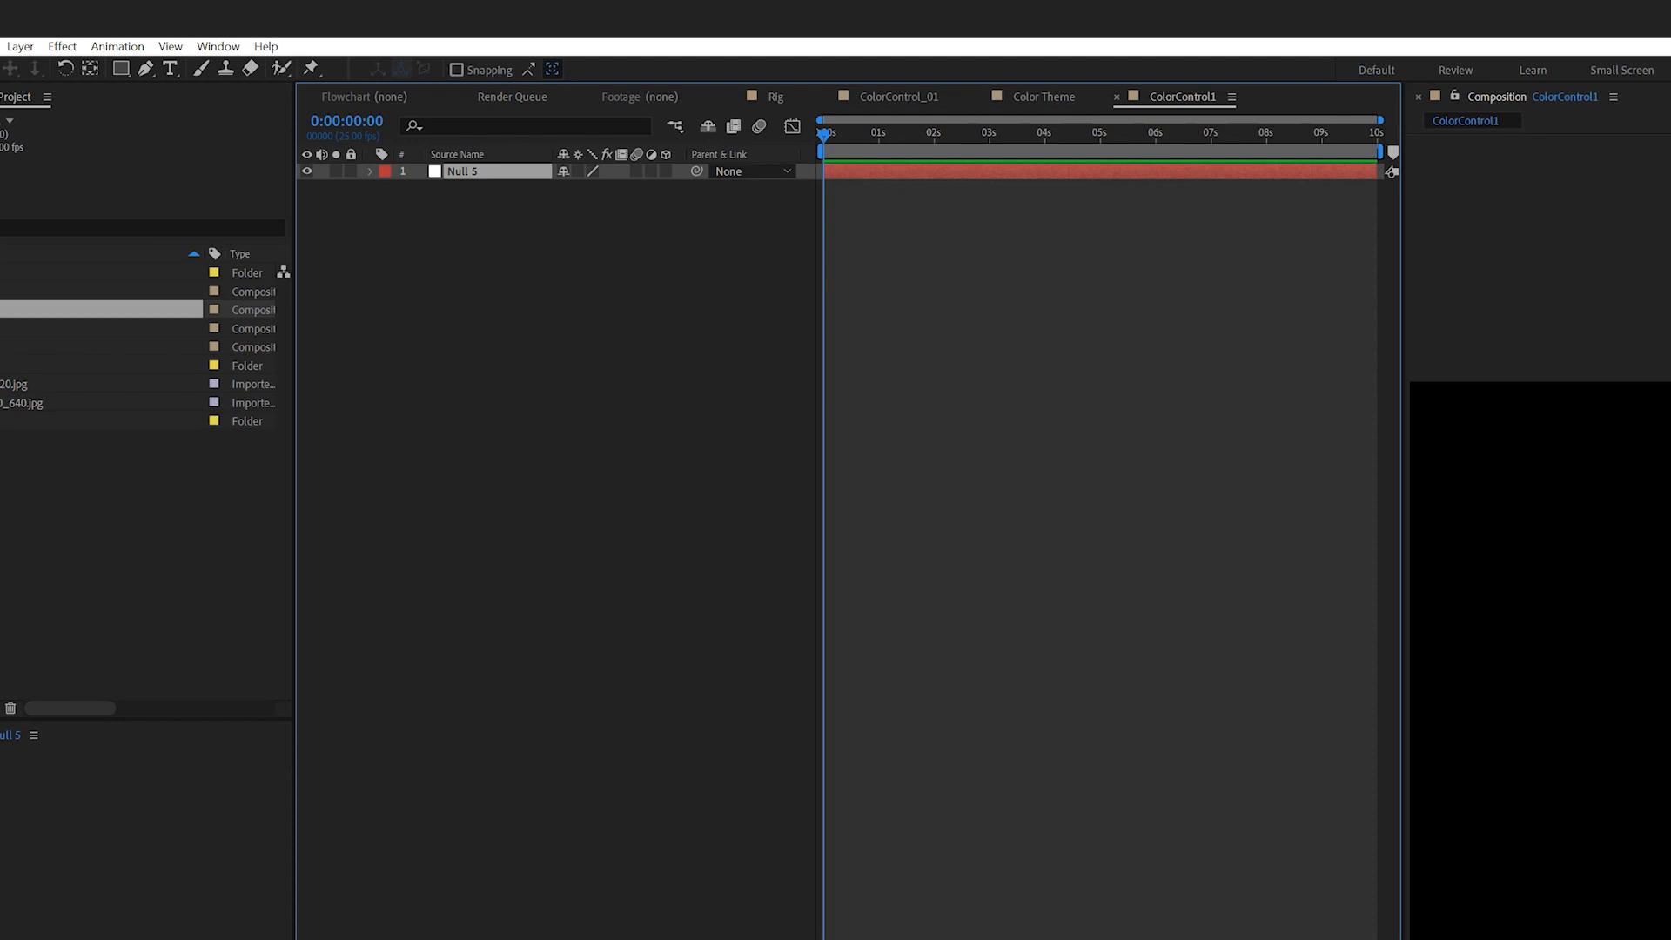
Rename the null Master Controller and apply a red Color Control effect to it
{"action": "key", "text": "Return"}
{"action": "type", "text": "Master"}
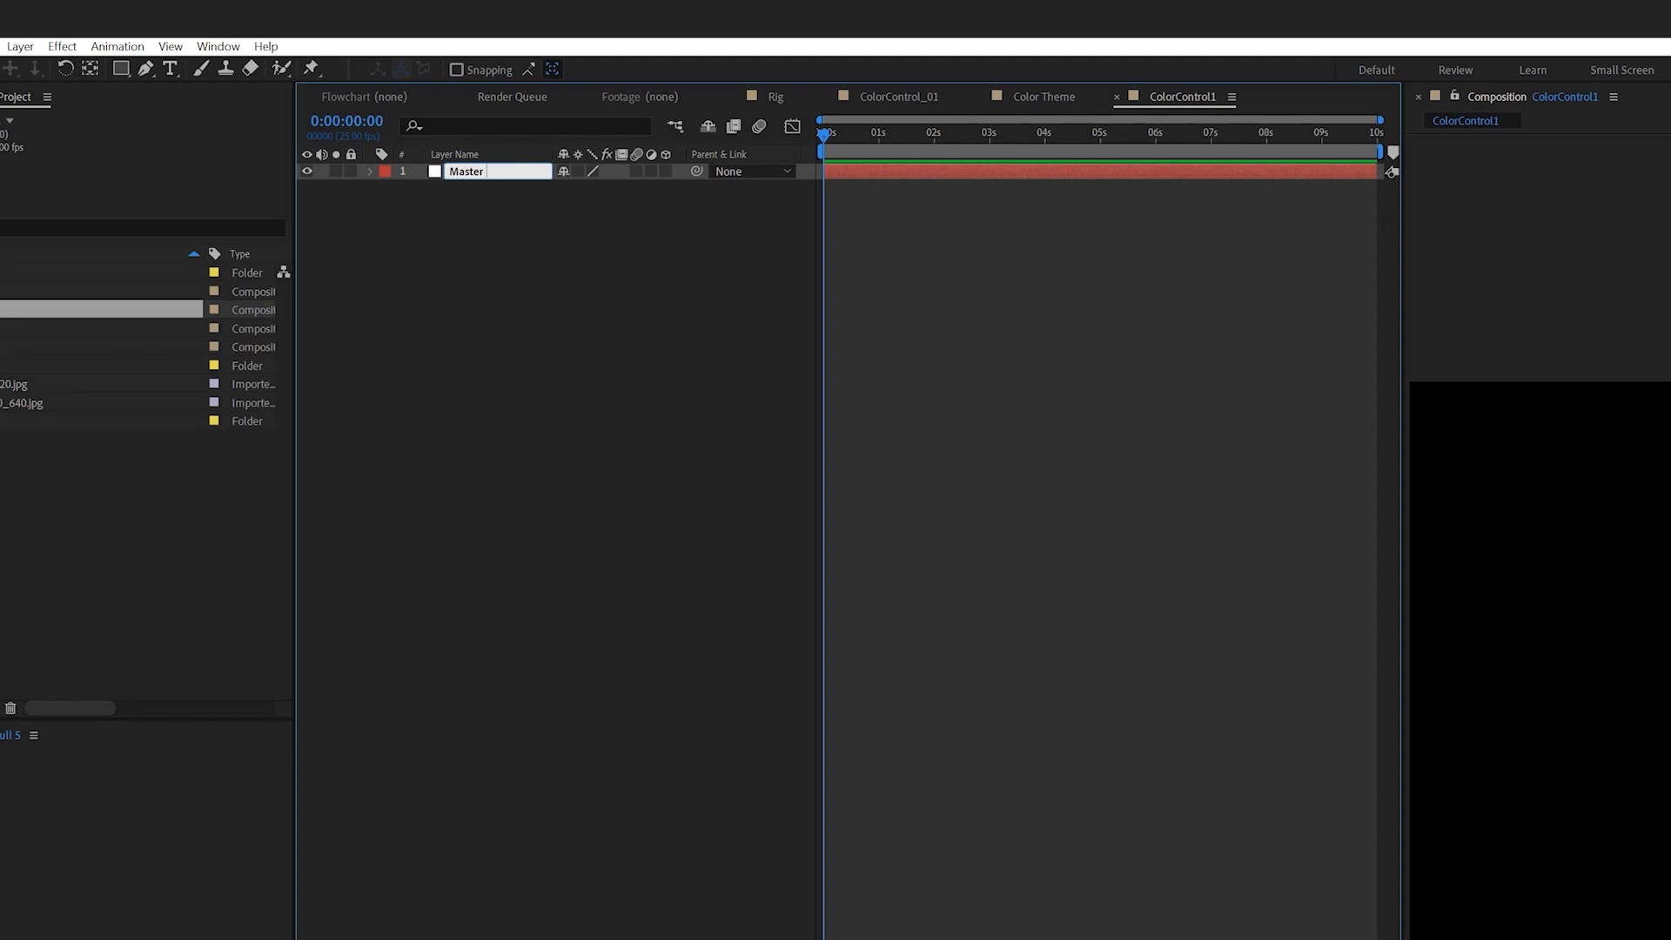
{"action": "type", "text": "Controller"}
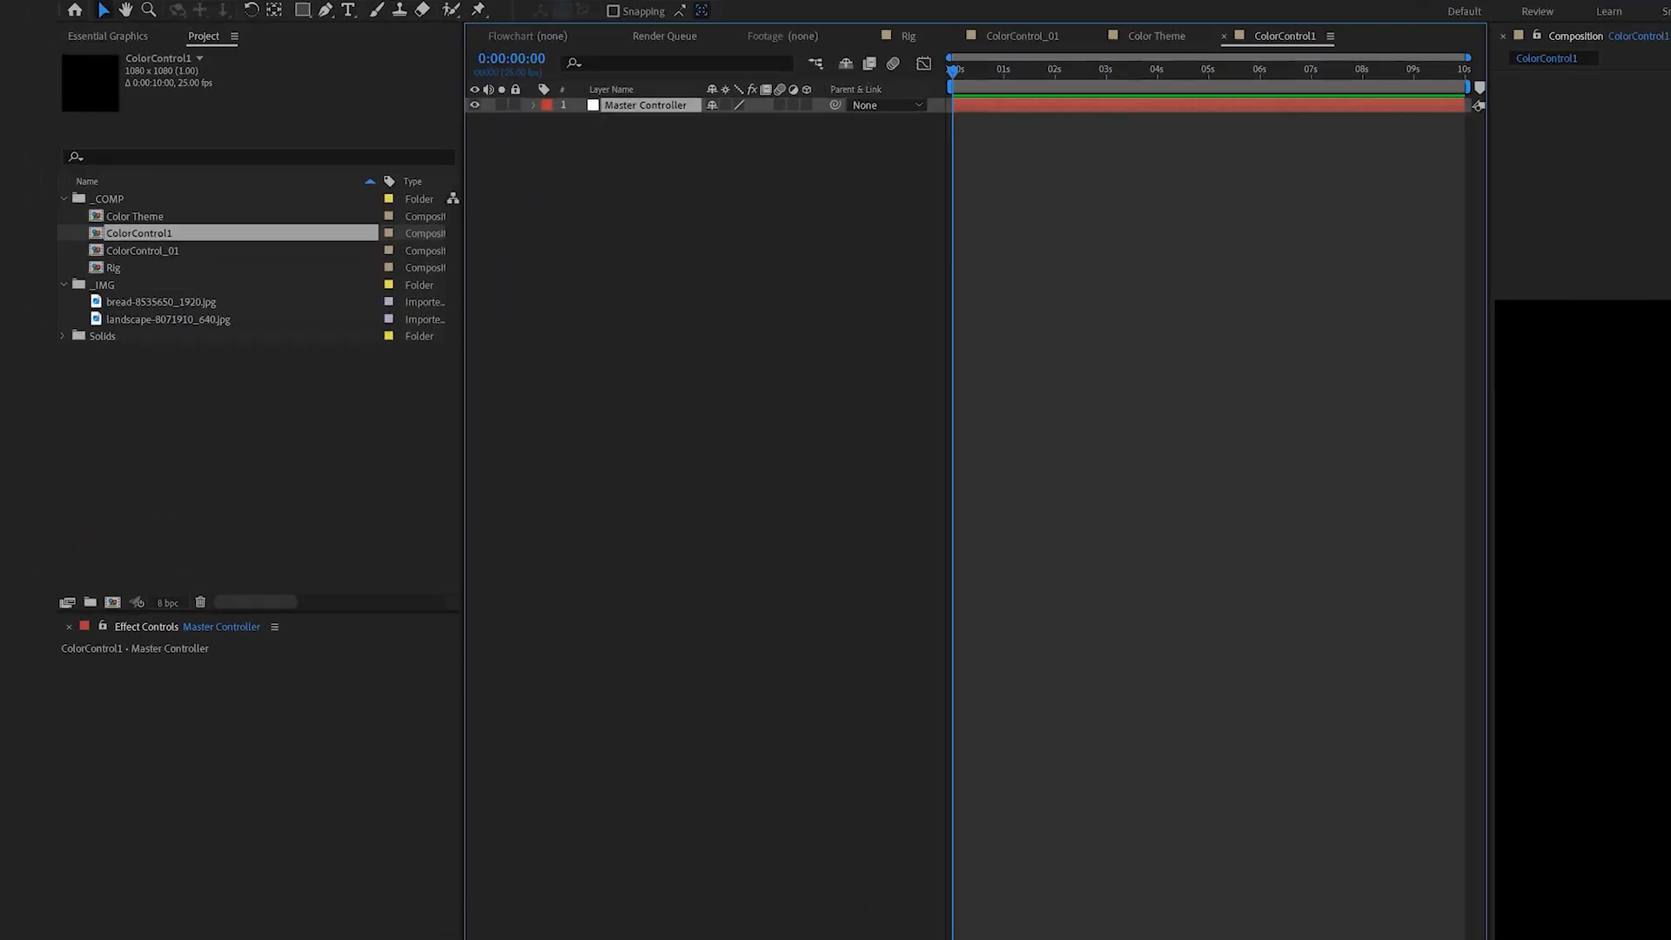
{"action": "left_click", "coordinate": [178, 22]}
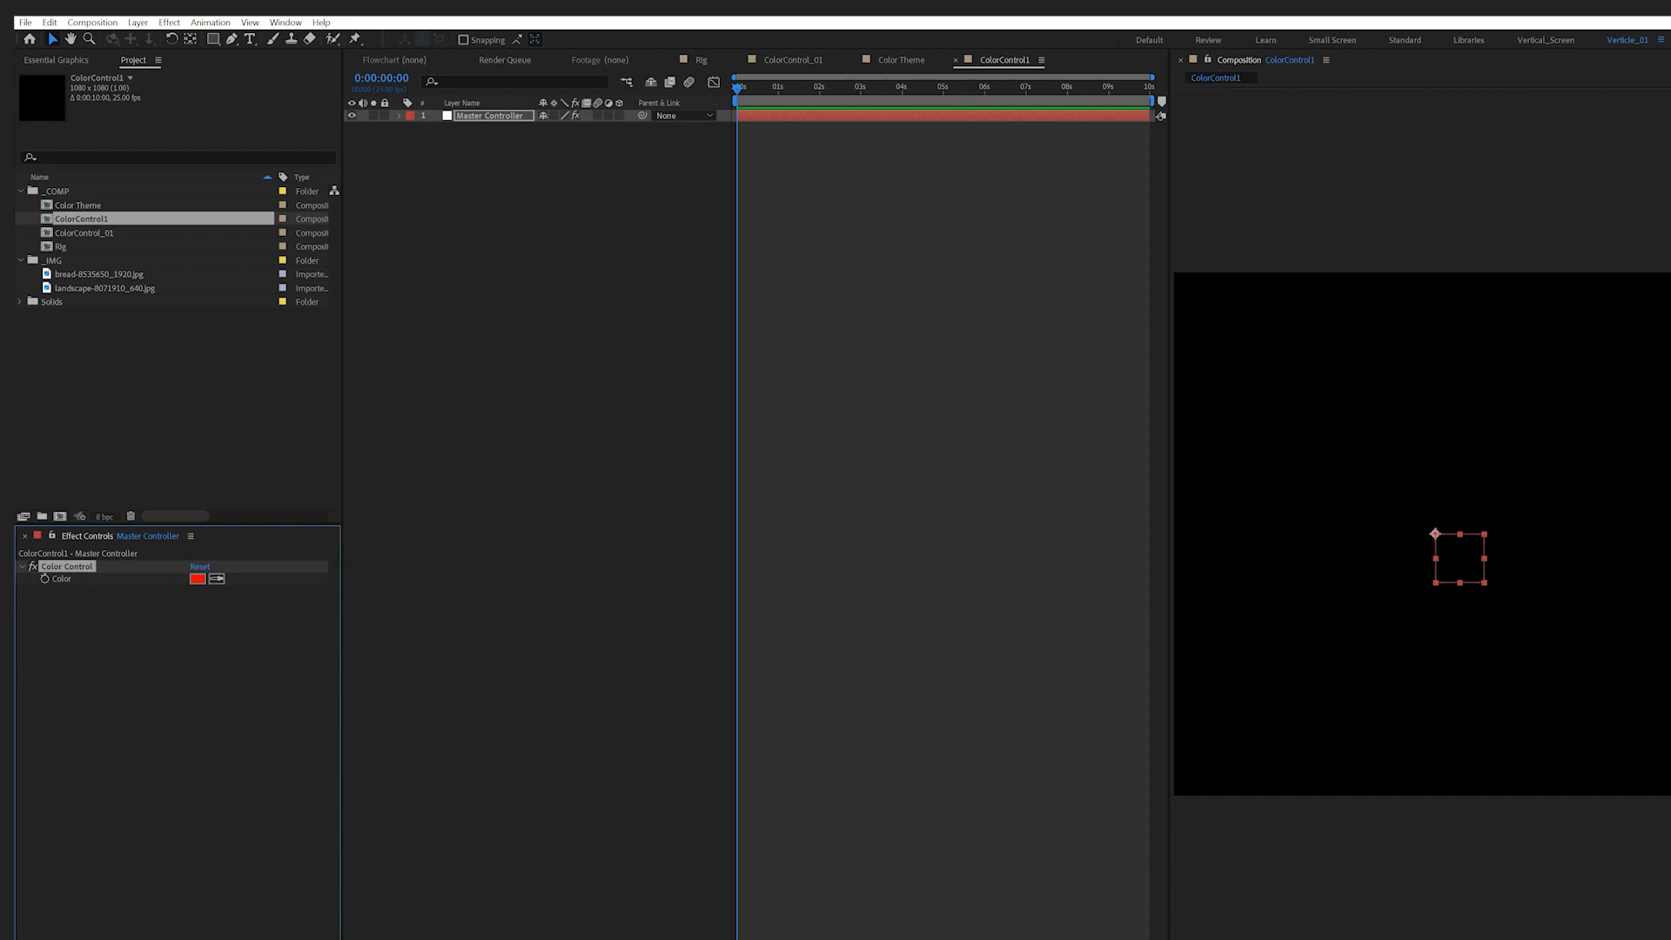
Deselect the null and create a new ellipse shape layer with the Ellipse tool
{"action": "key", "text": "F2"}
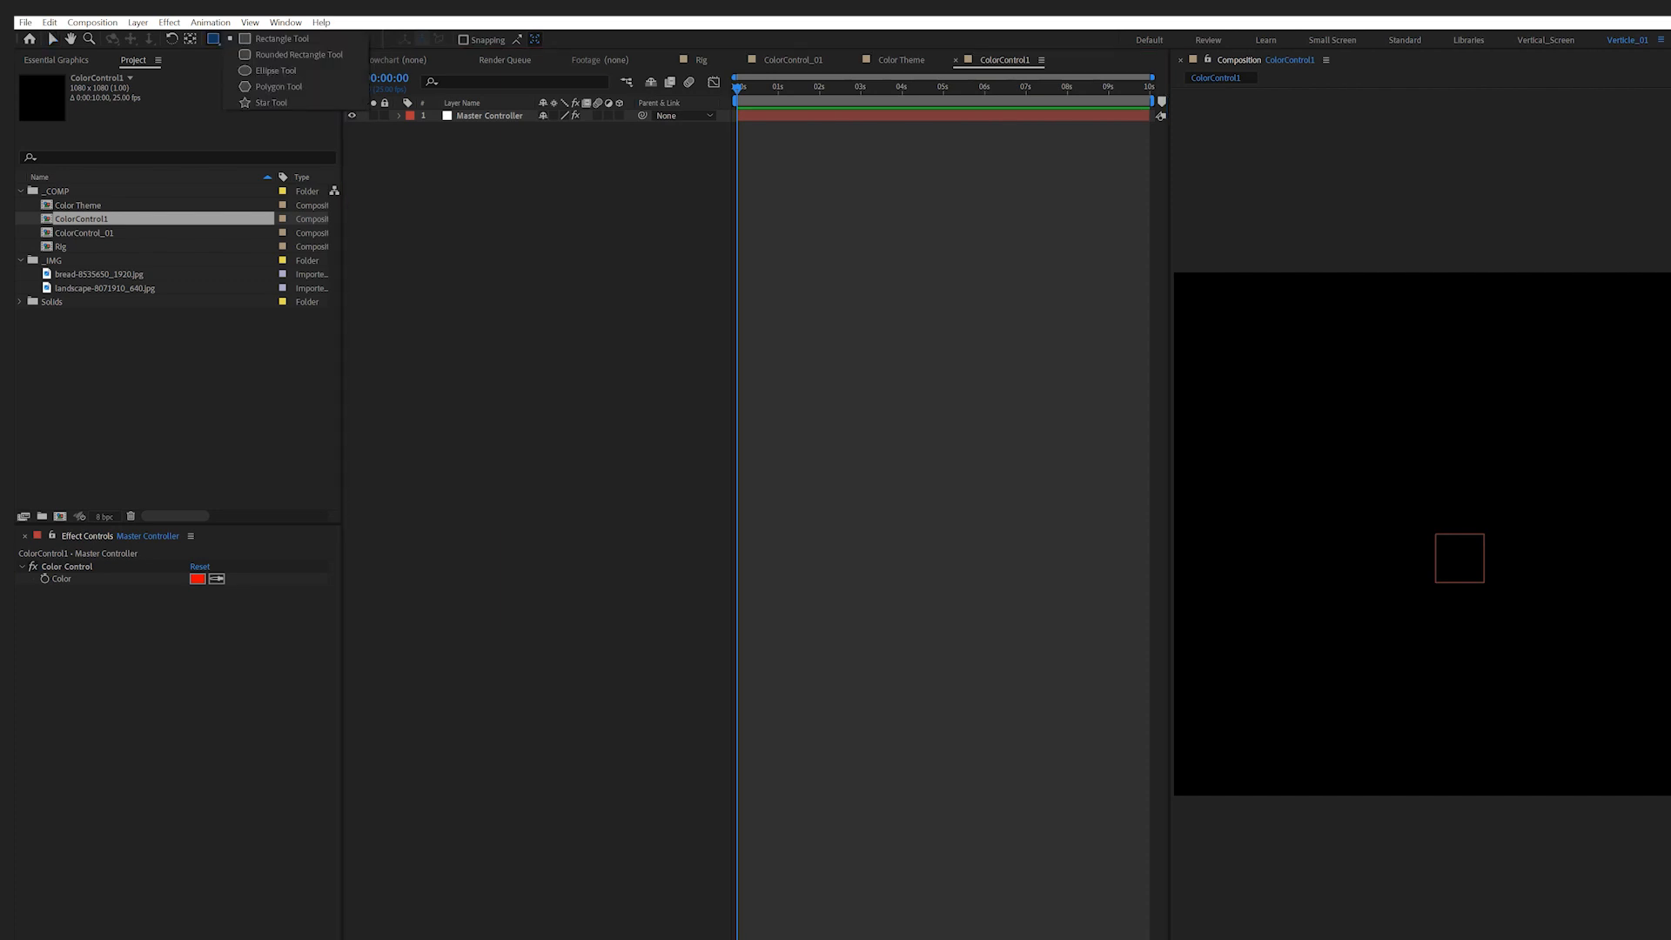
{"action": "left_click", "coordinate": [213, 38]}
{"action": "left_click", "coordinate": [274, 87]}
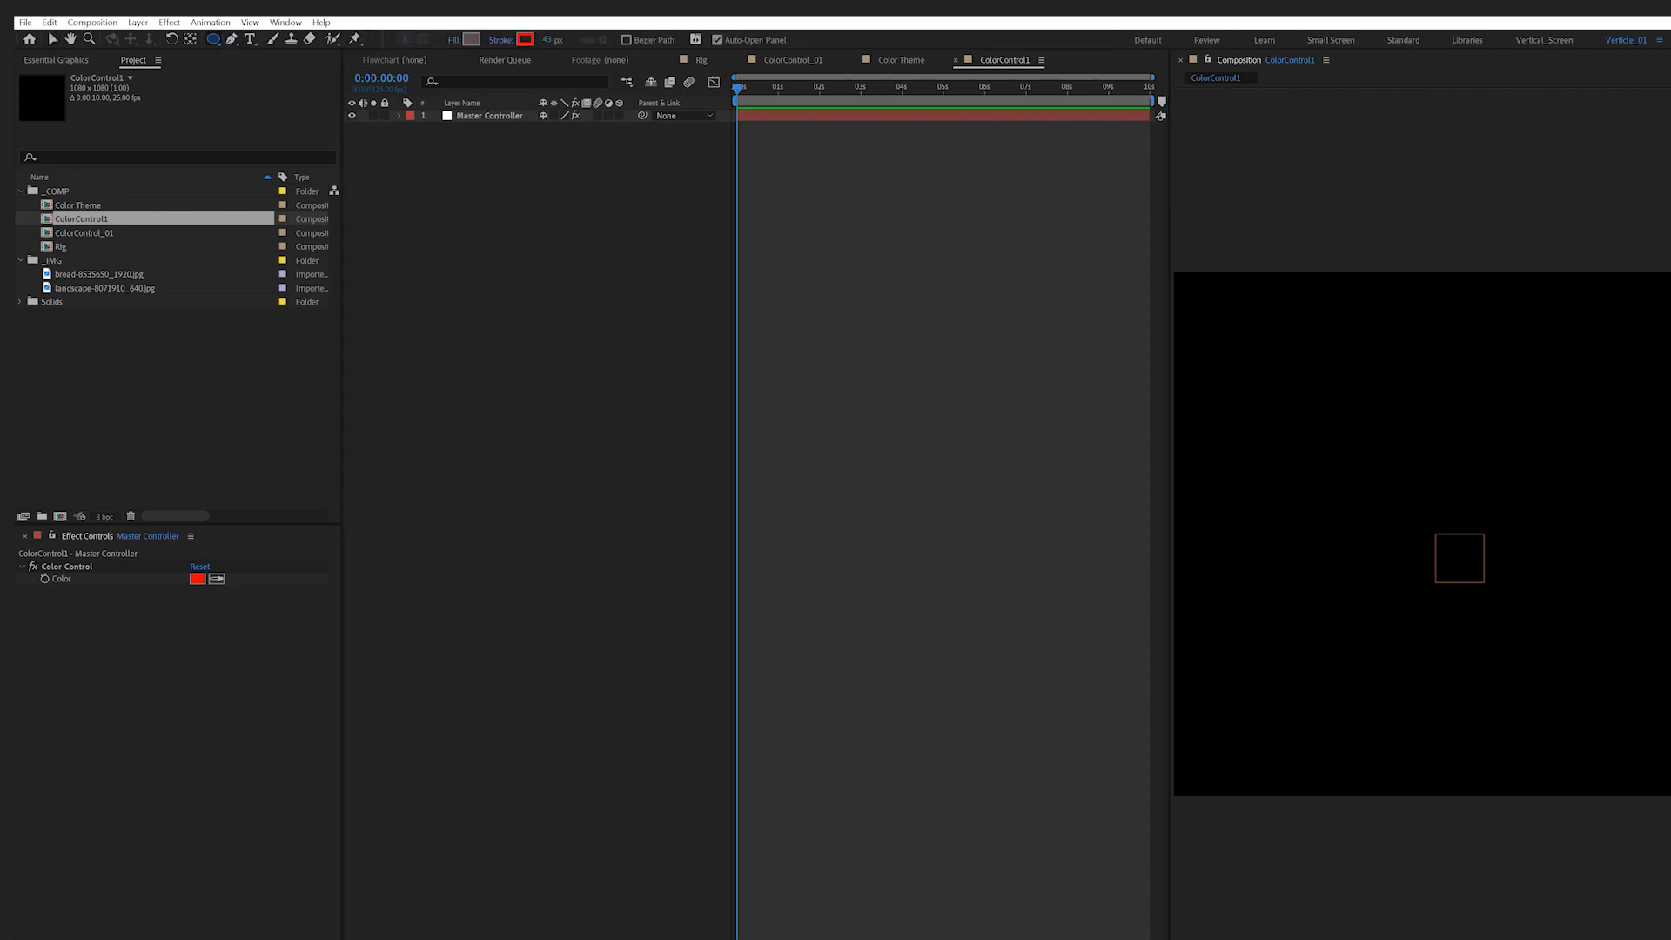
{"action": "double_click", "coordinate": [213, 39]}
Adjust the ellipse's fill options and give it a dark red solid fill
{"action": "left_click", "coordinate": [472, 37]}
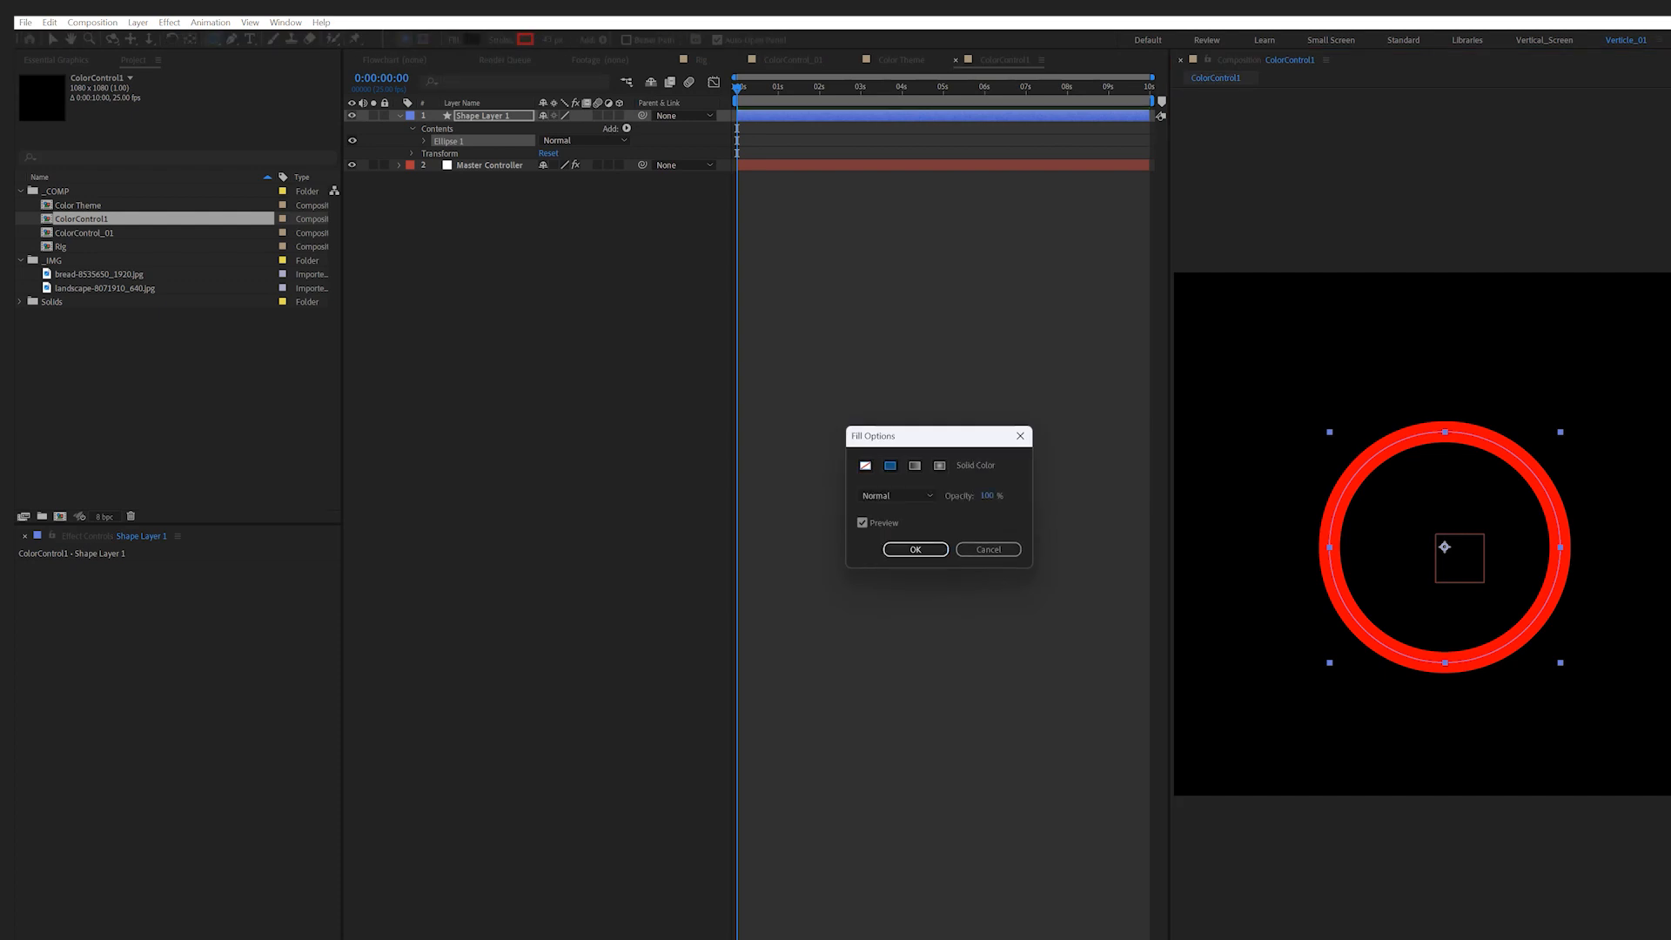
{"action": "left_click", "coordinate": [915, 548]}
{"action": "left_click", "coordinate": [471, 38]}
{"action": "left_click", "coordinate": [865, 464]}
{"action": "left_click", "coordinate": [915, 548]}
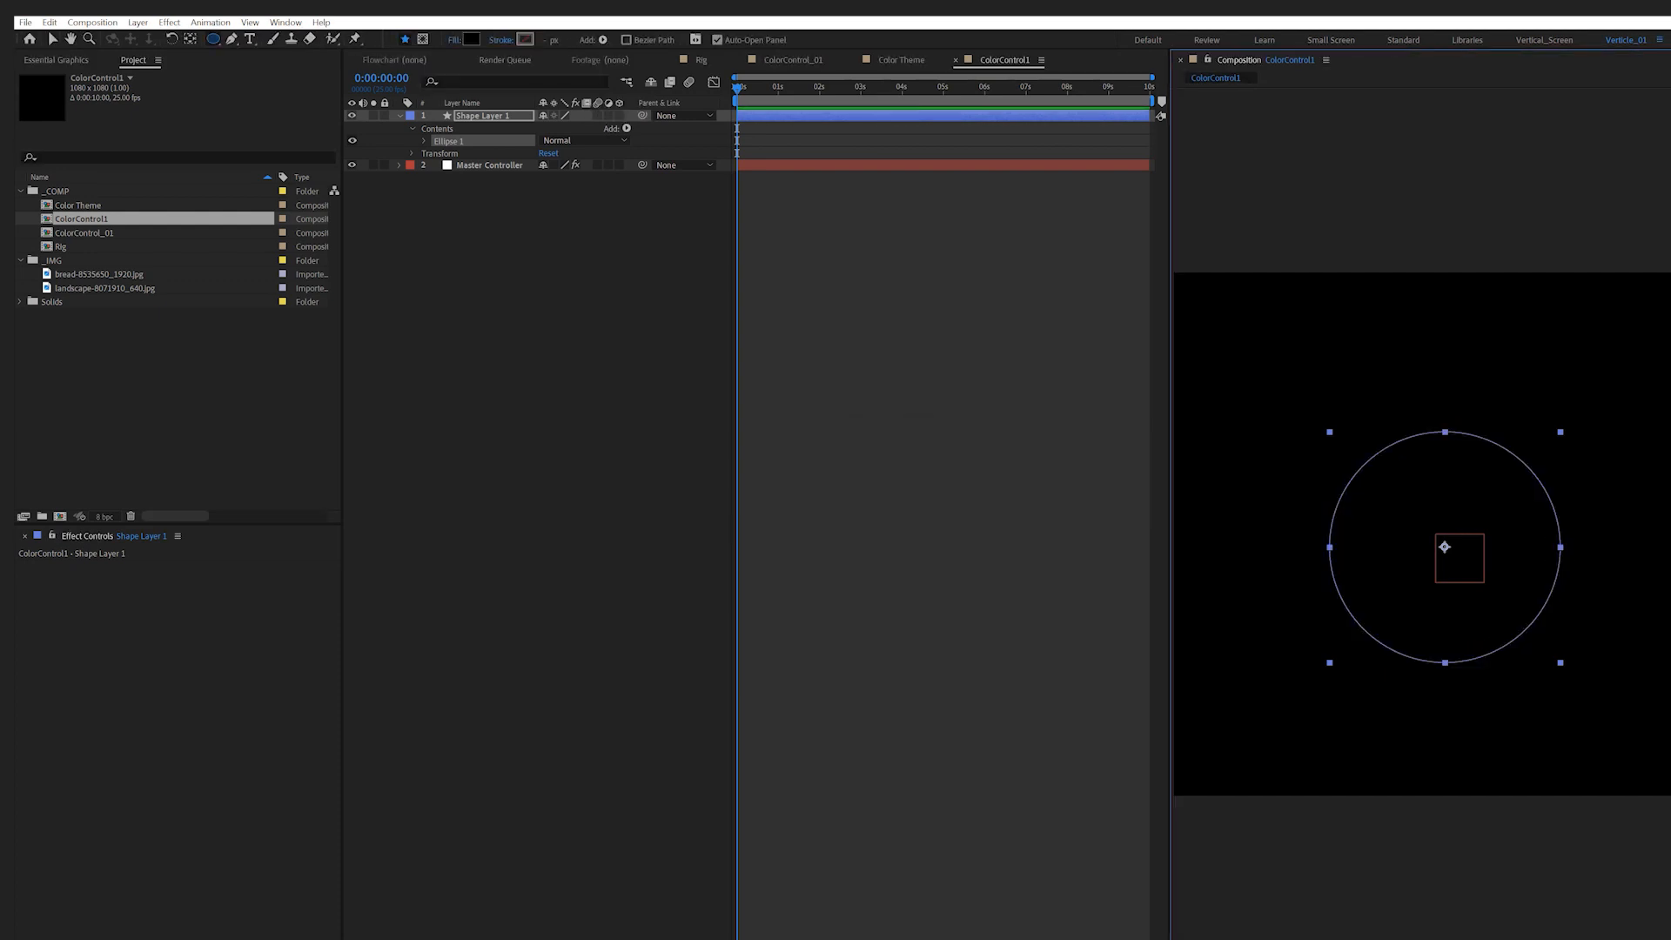
{"action": "left_click", "coordinate": [471, 38]}
{"action": "left_click", "coordinate": [865, 465]}
{"action": "left_click", "coordinate": [1084, 418]}
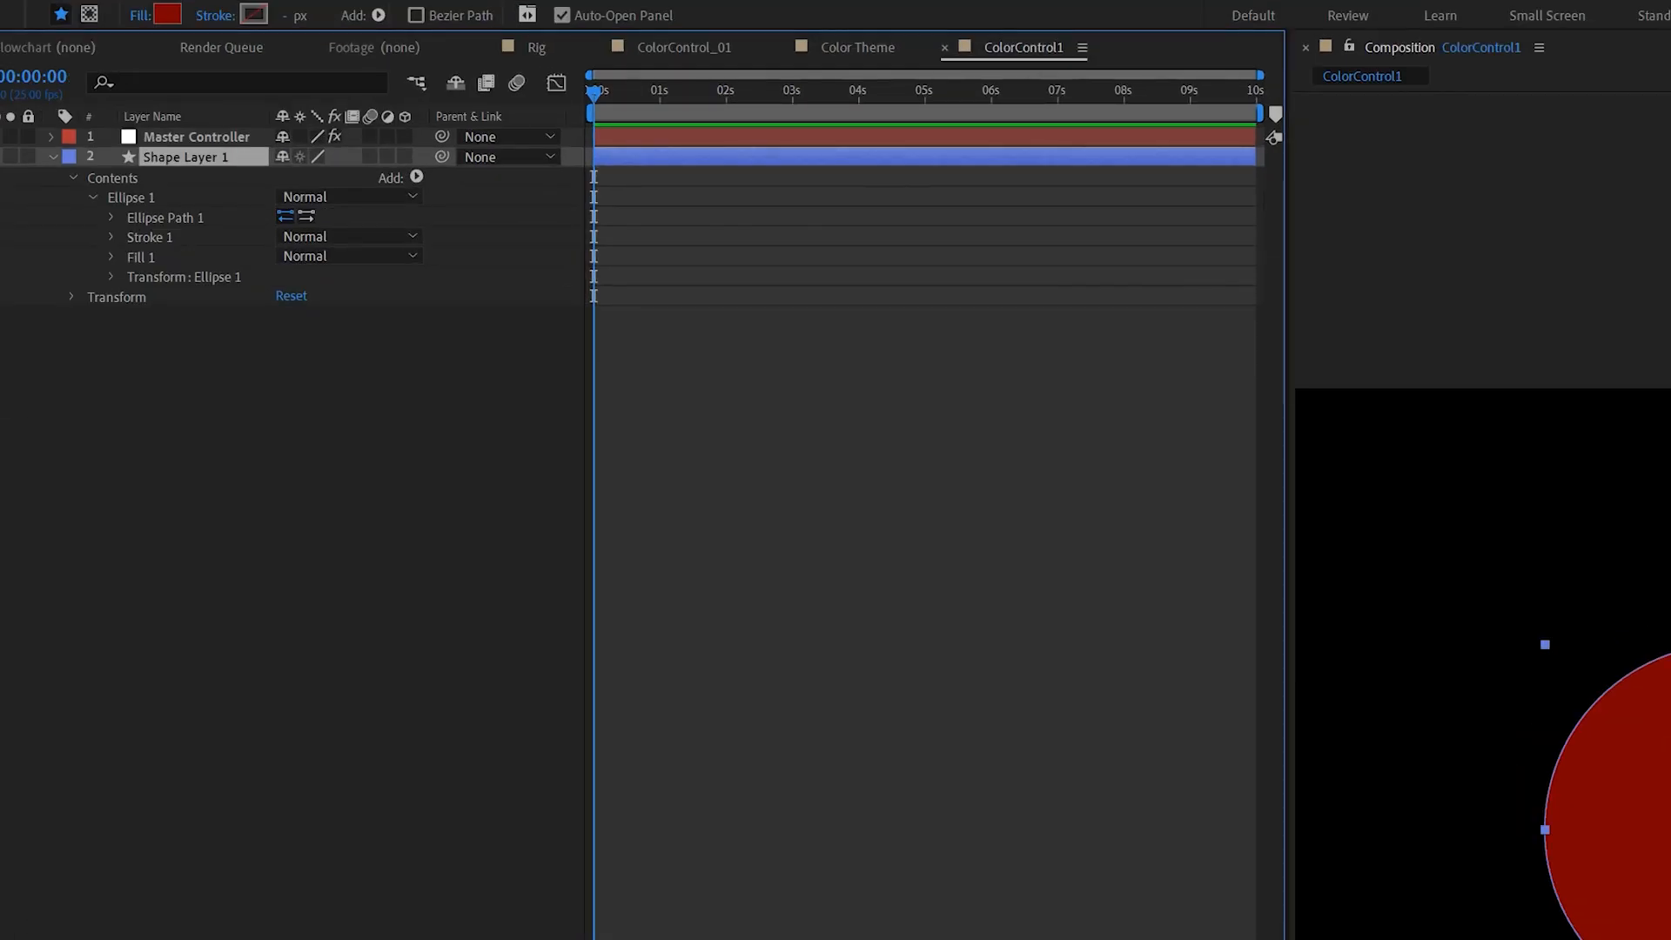
Pick-whip Shape Layer 1's Fill 1 Color to Master Controller's Color Control colour
{"action": "left_click", "coordinate": [111, 256]}
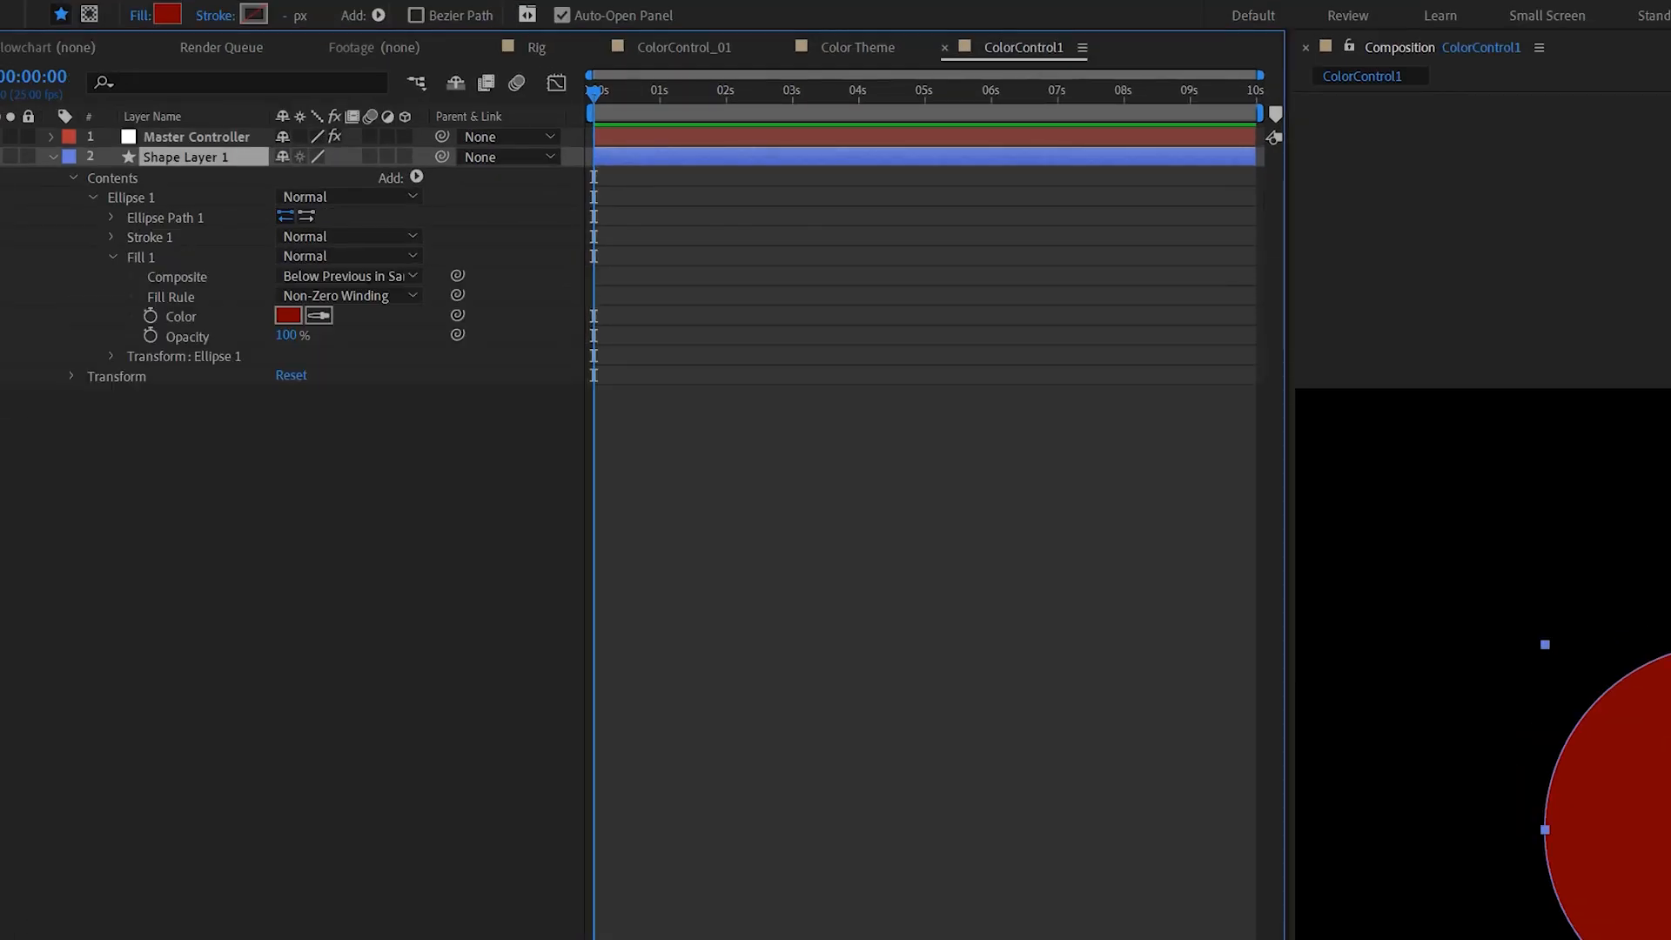
{"action": "left_click", "coordinate": [195, 137]}
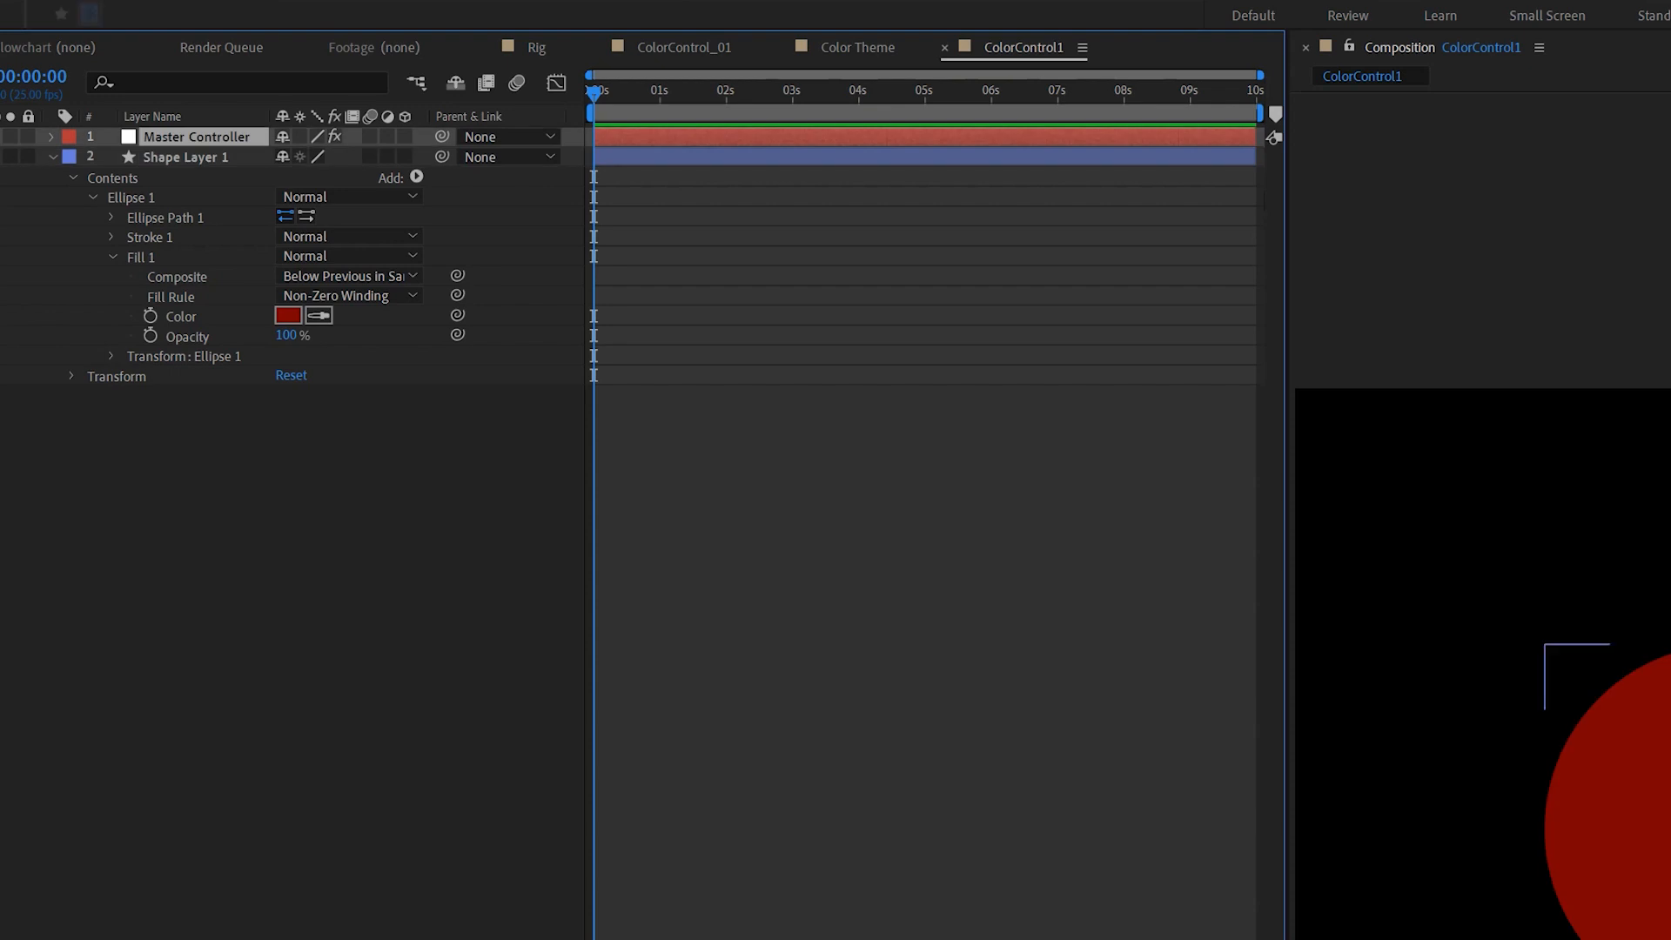
{"action": "key", "text": "e"}
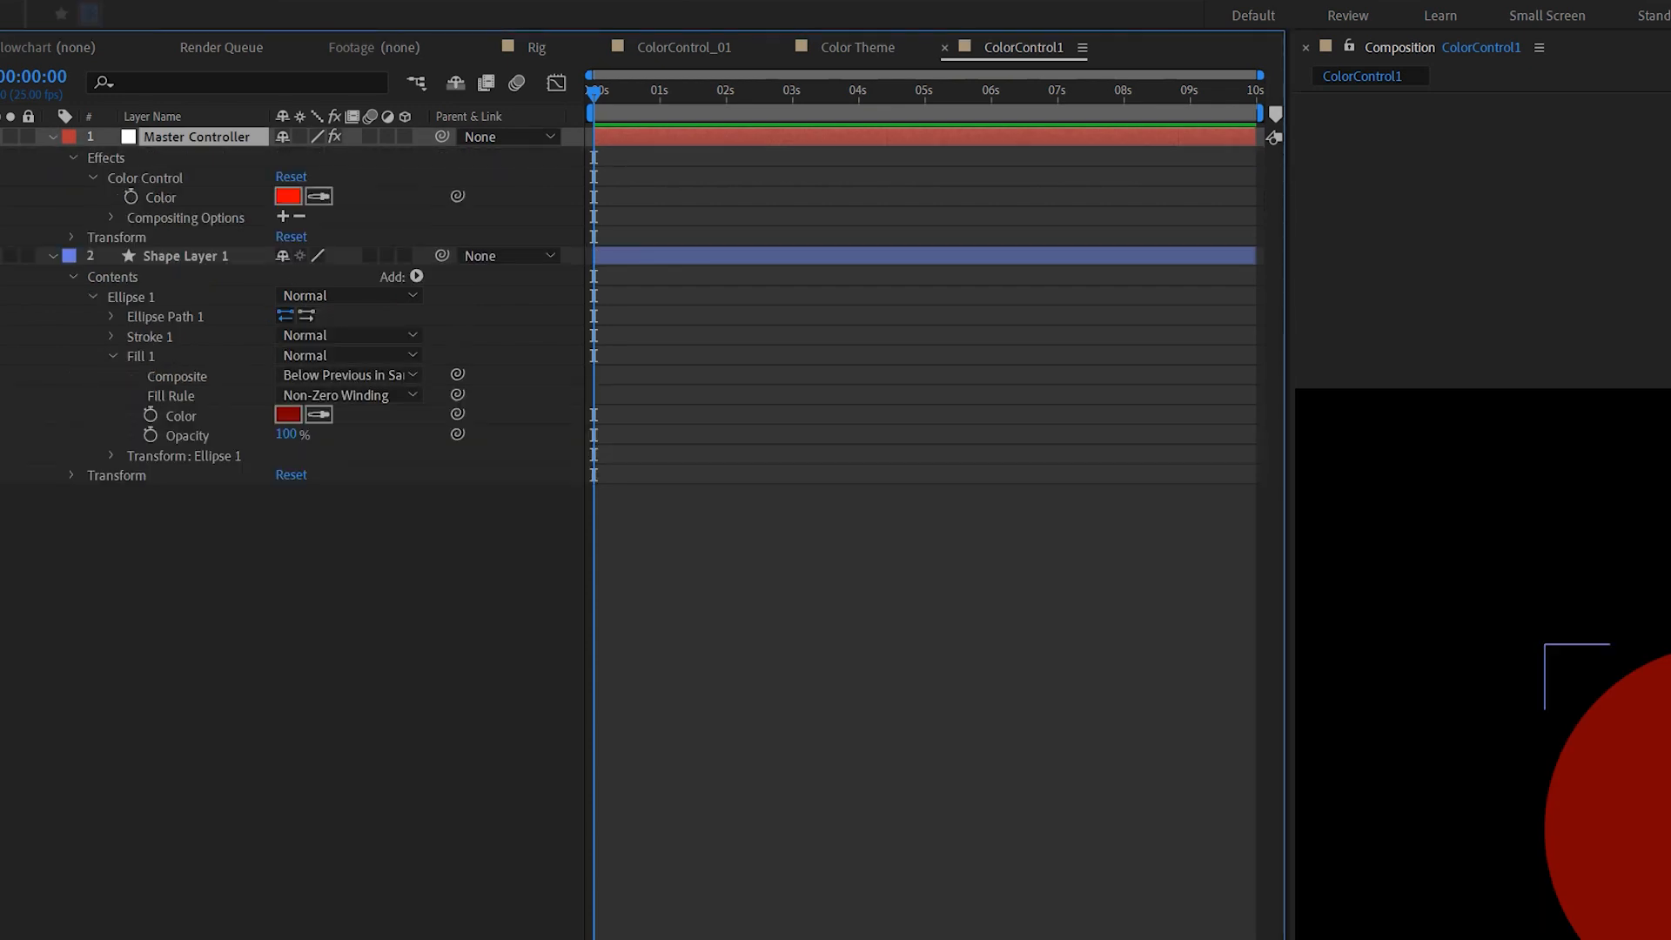
{"action": "key", "text": "Return"}
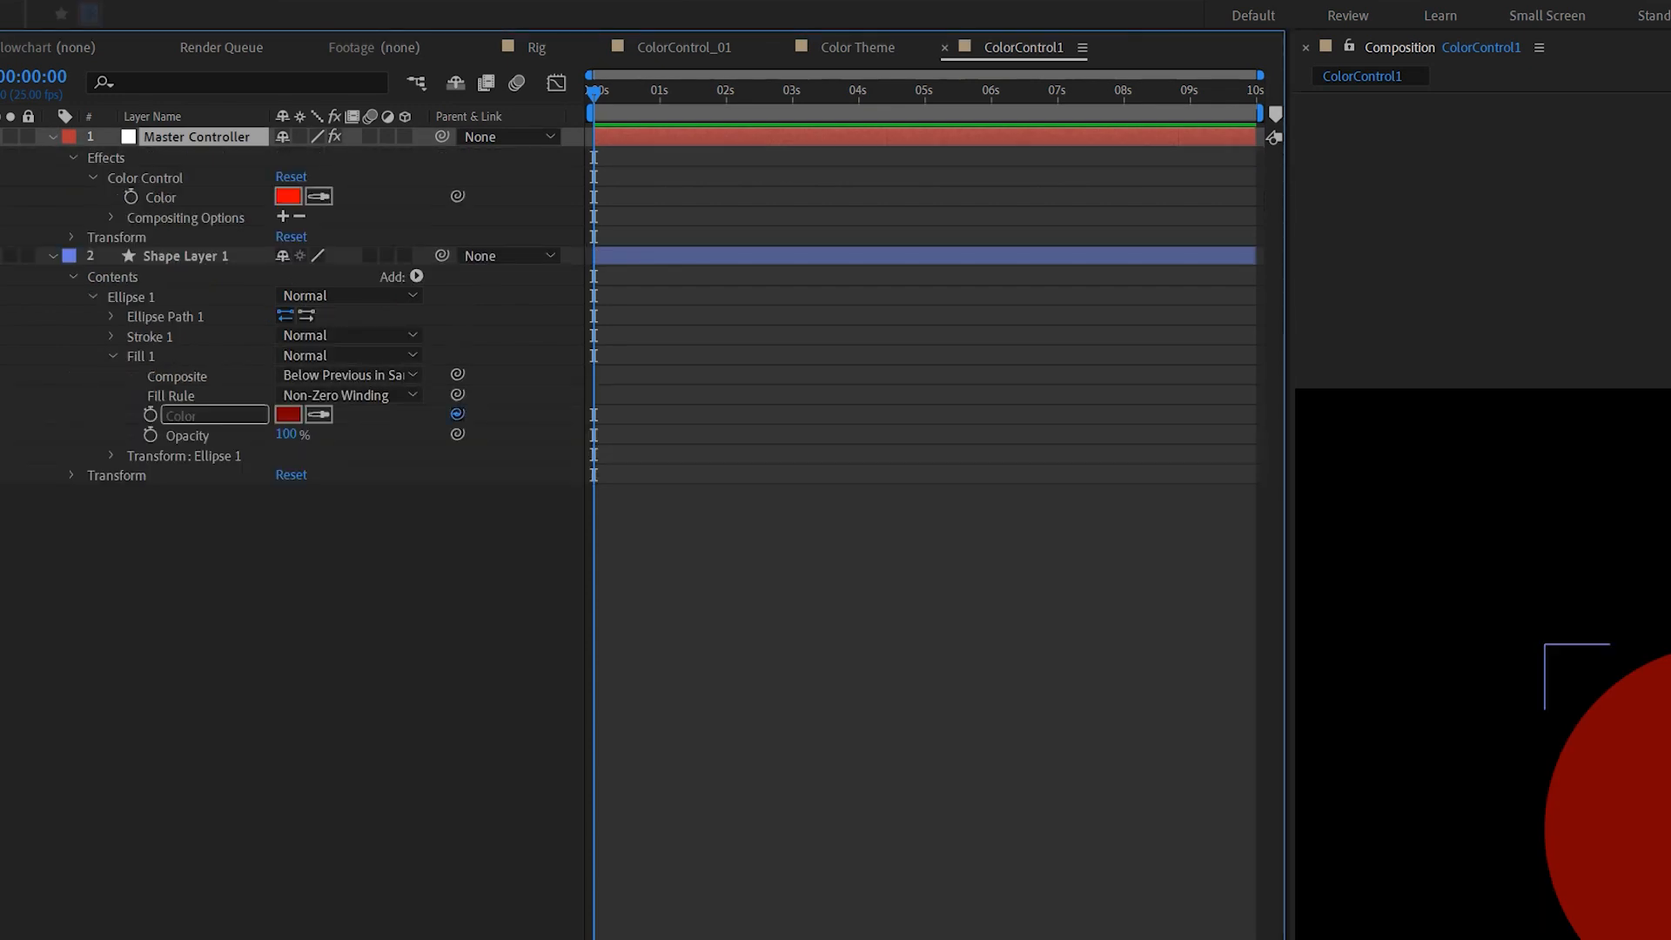
{"action": "mouse_move", "coordinate": [457, 413]}
{"action": "left_mouse_down"}
{"action": "mouse_move", "coordinate": [196, 415]}
{"action": "mouse_move", "coordinate": [170, 196]}
{"action": "left_mouse_up"}
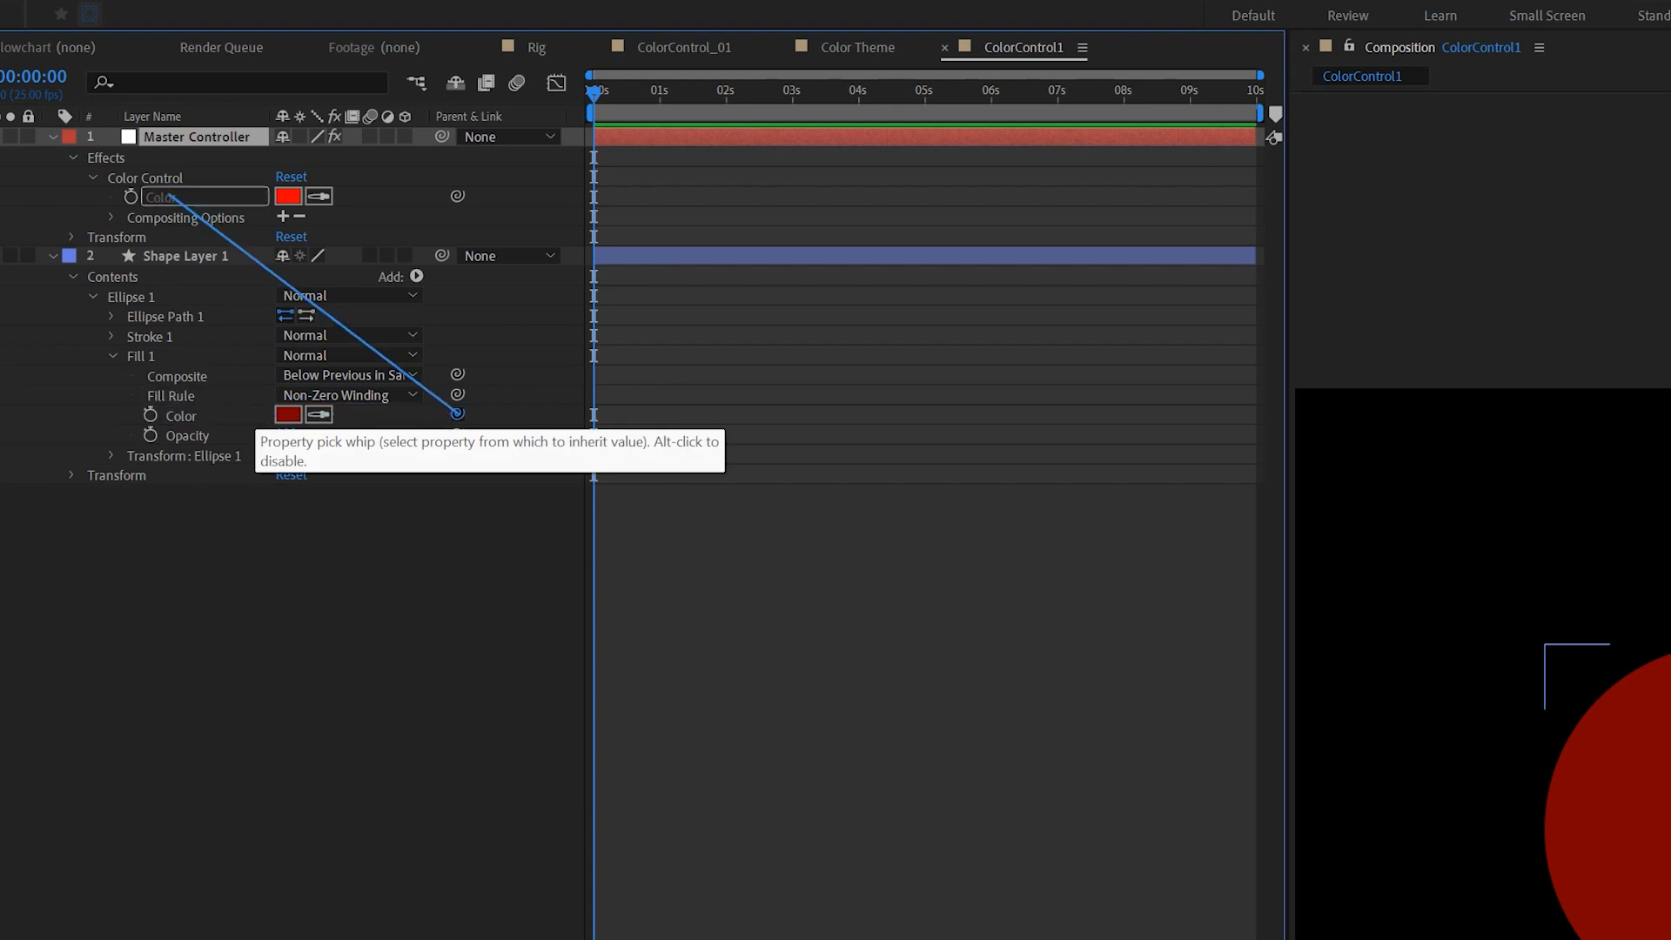
{"action": "left_click_drag", "start_coordinate": [170, 196], "coordinate": [170, 197]}
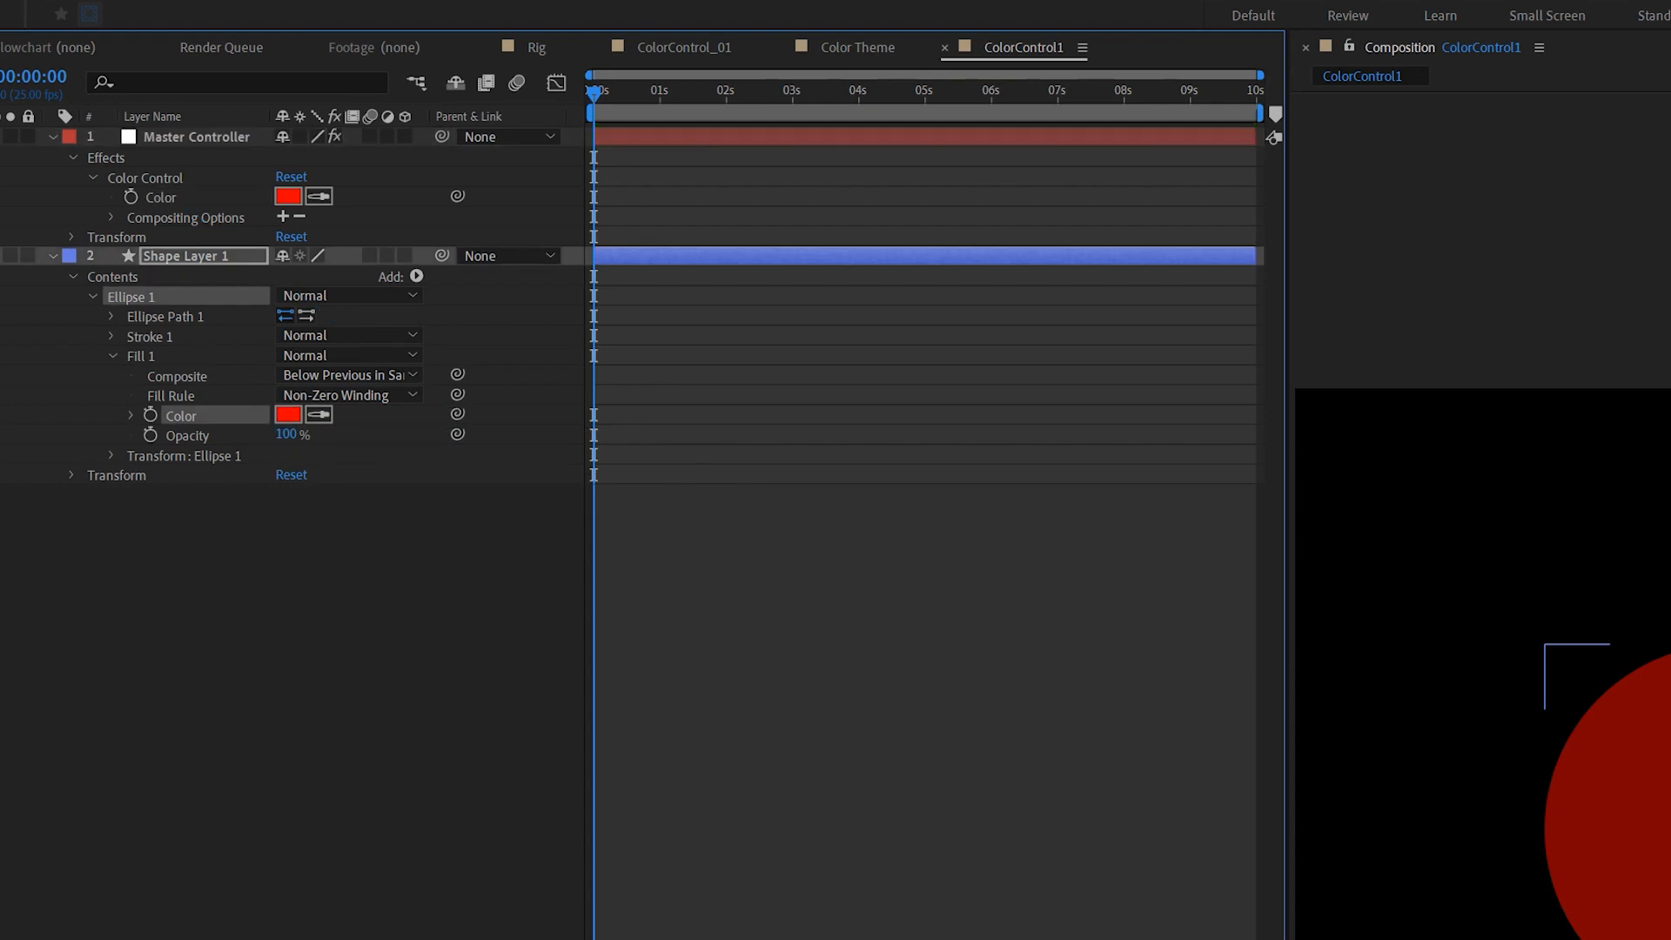
Change the Master Controller colour to a soft light green, turning the circle green
{"action": "left_click", "coordinate": [287, 196]}
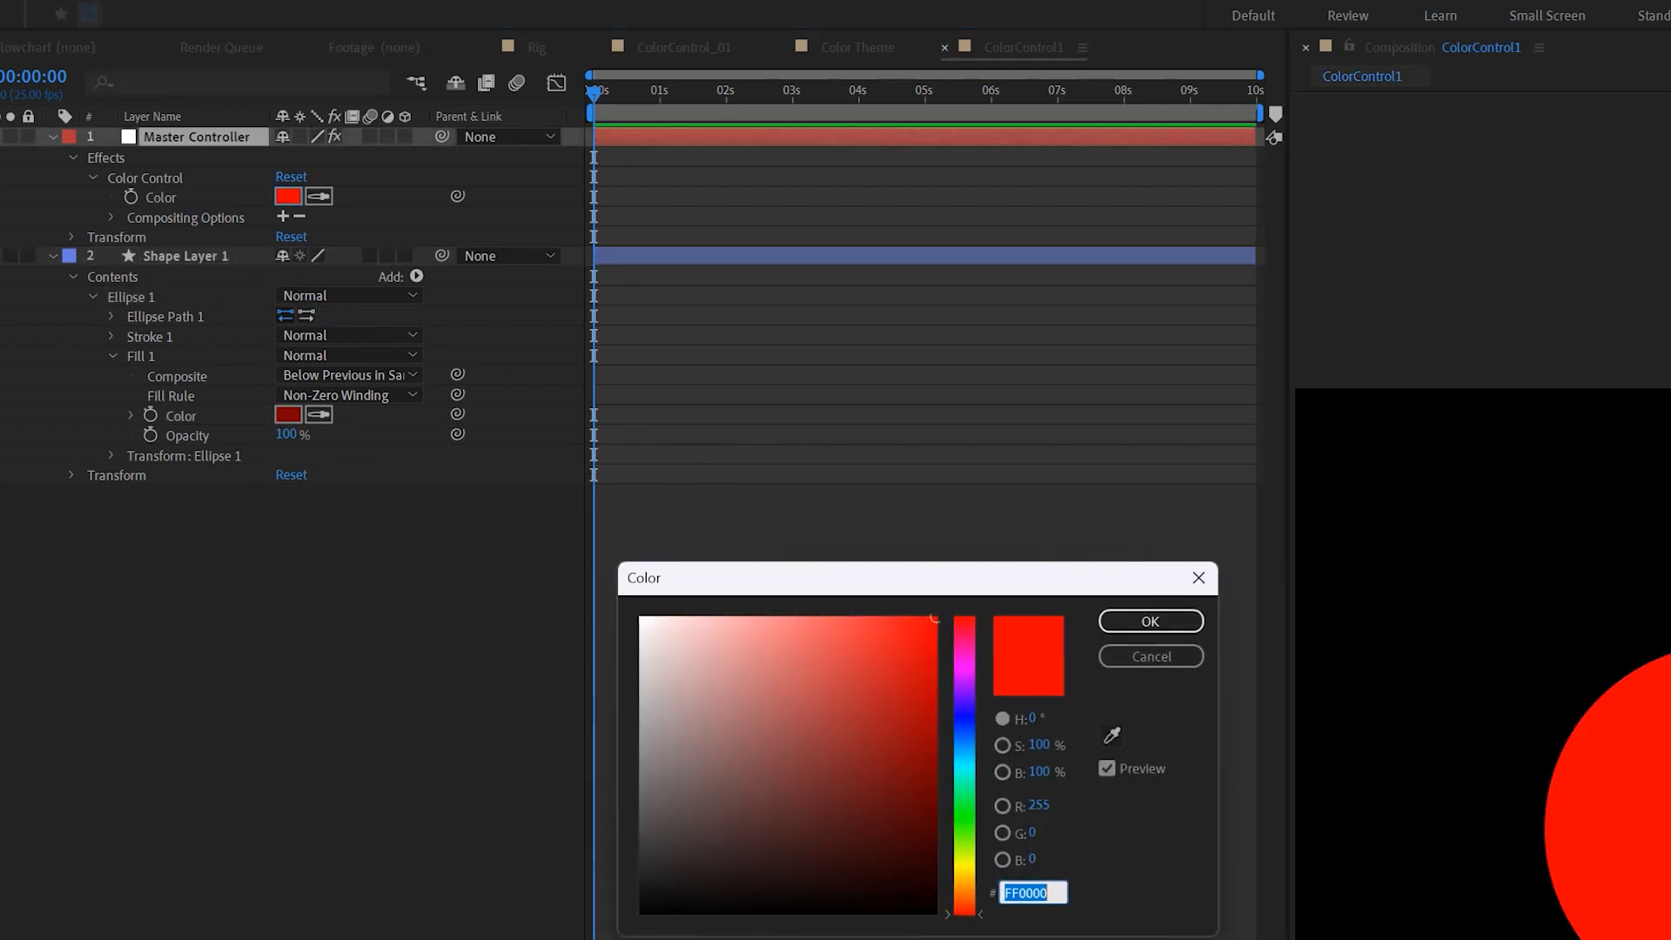
{"action": "left_click", "coordinate": [965, 803]}
{"action": "left_click_drag", "start_coordinate": [874, 731], "coordinate": [771, 664]}
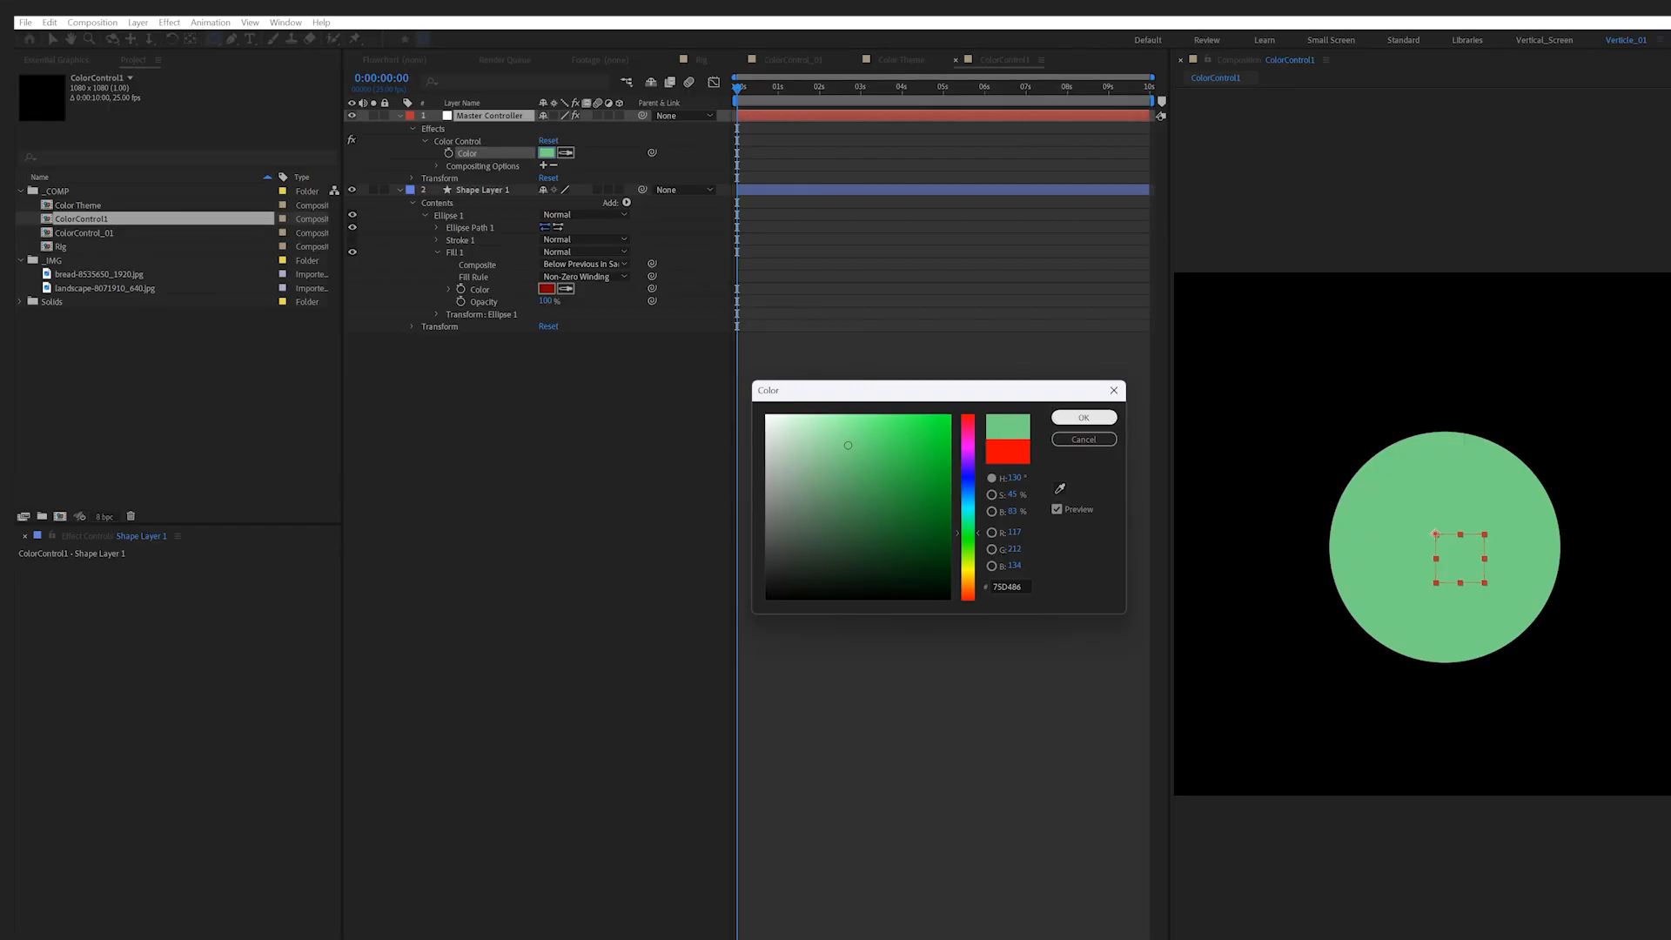
{"action": "left_click", "coordinate": [1084, 419]}
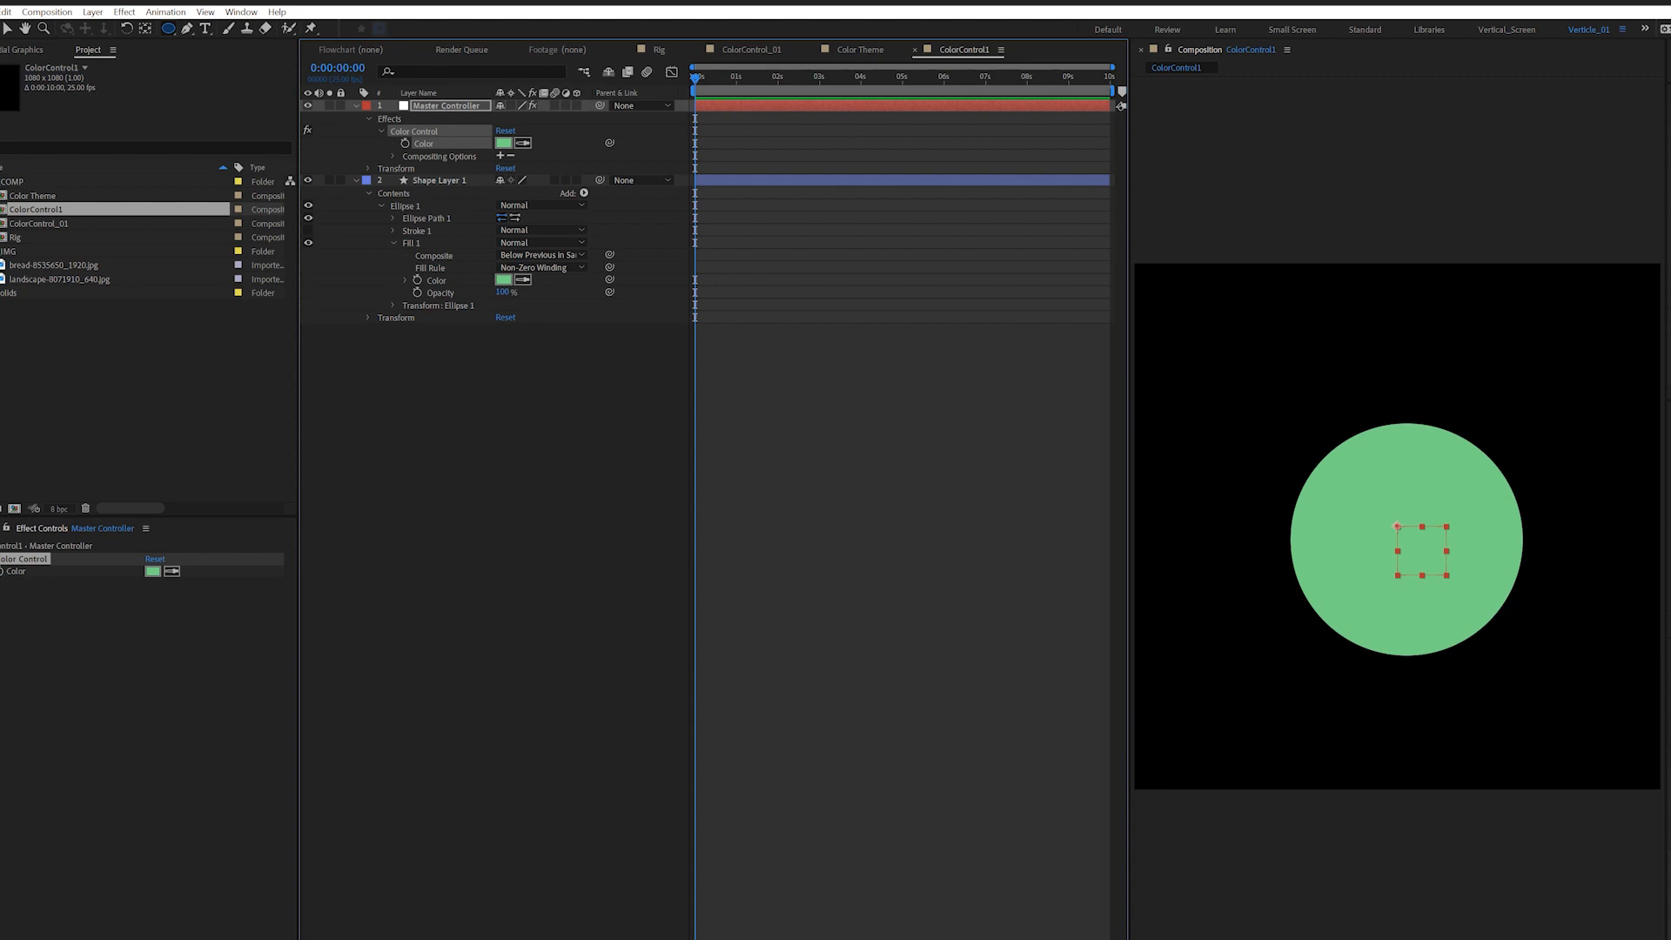
In the Color Theme comp, expose Shape Layer 1's Rectangle 1 Fill 1 colour
{"action": "double_click", "coordinate": [33, 195]}
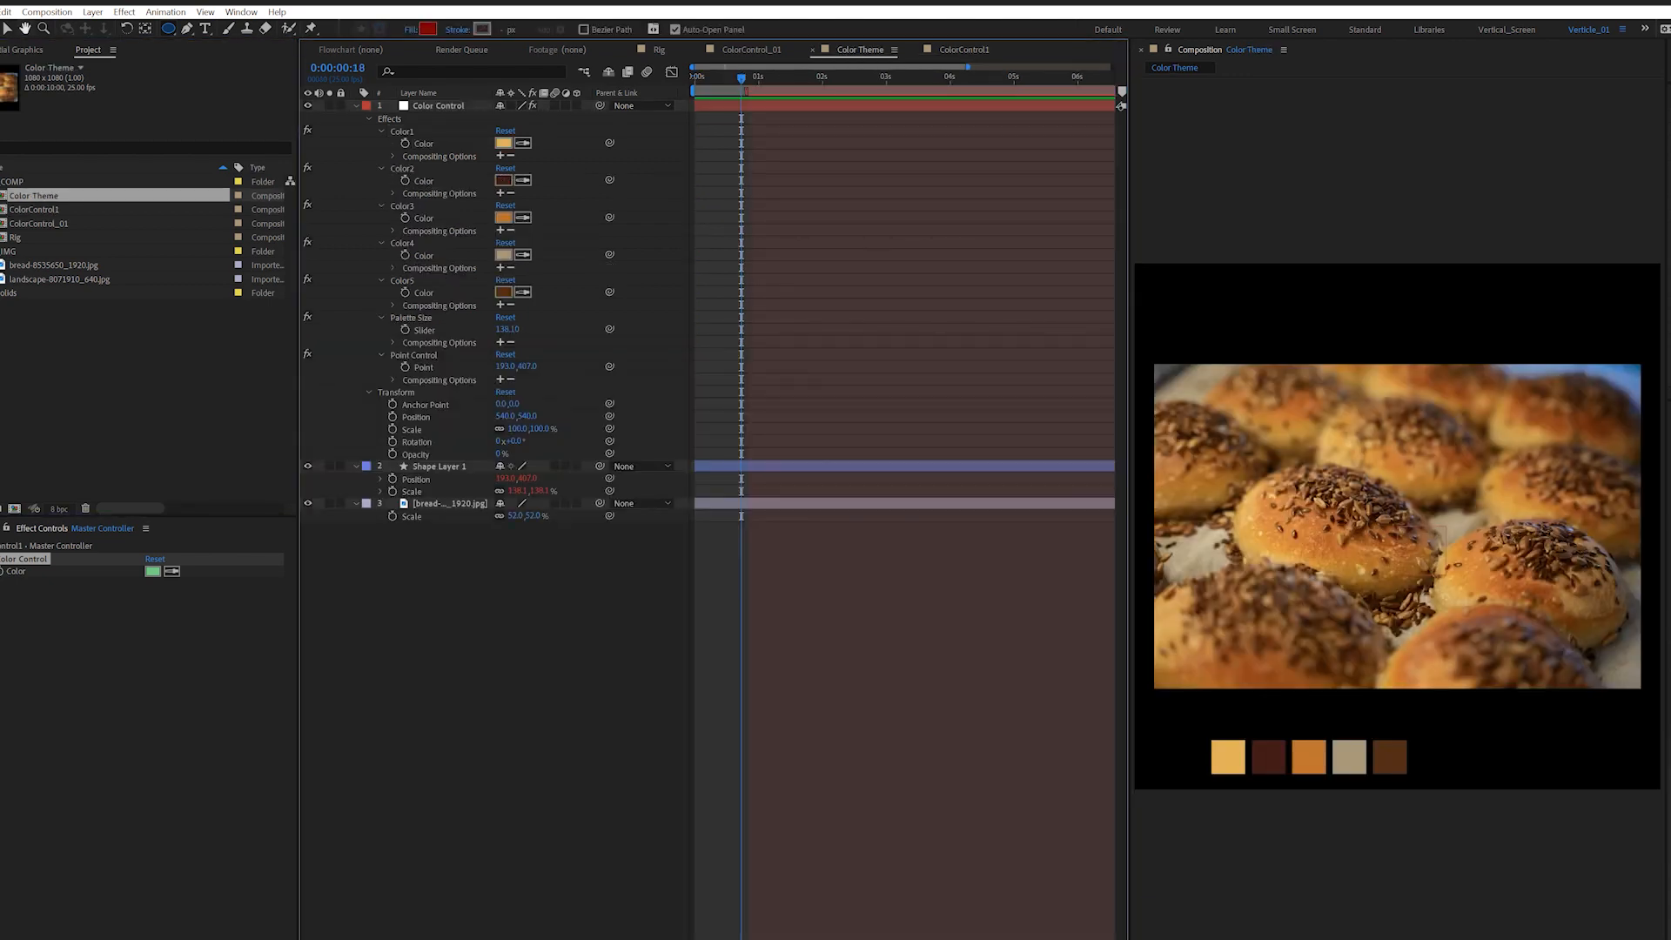
{"action": "key", "text": "v"}
{"action": "left_click", "coordinate": [1595, 651]}
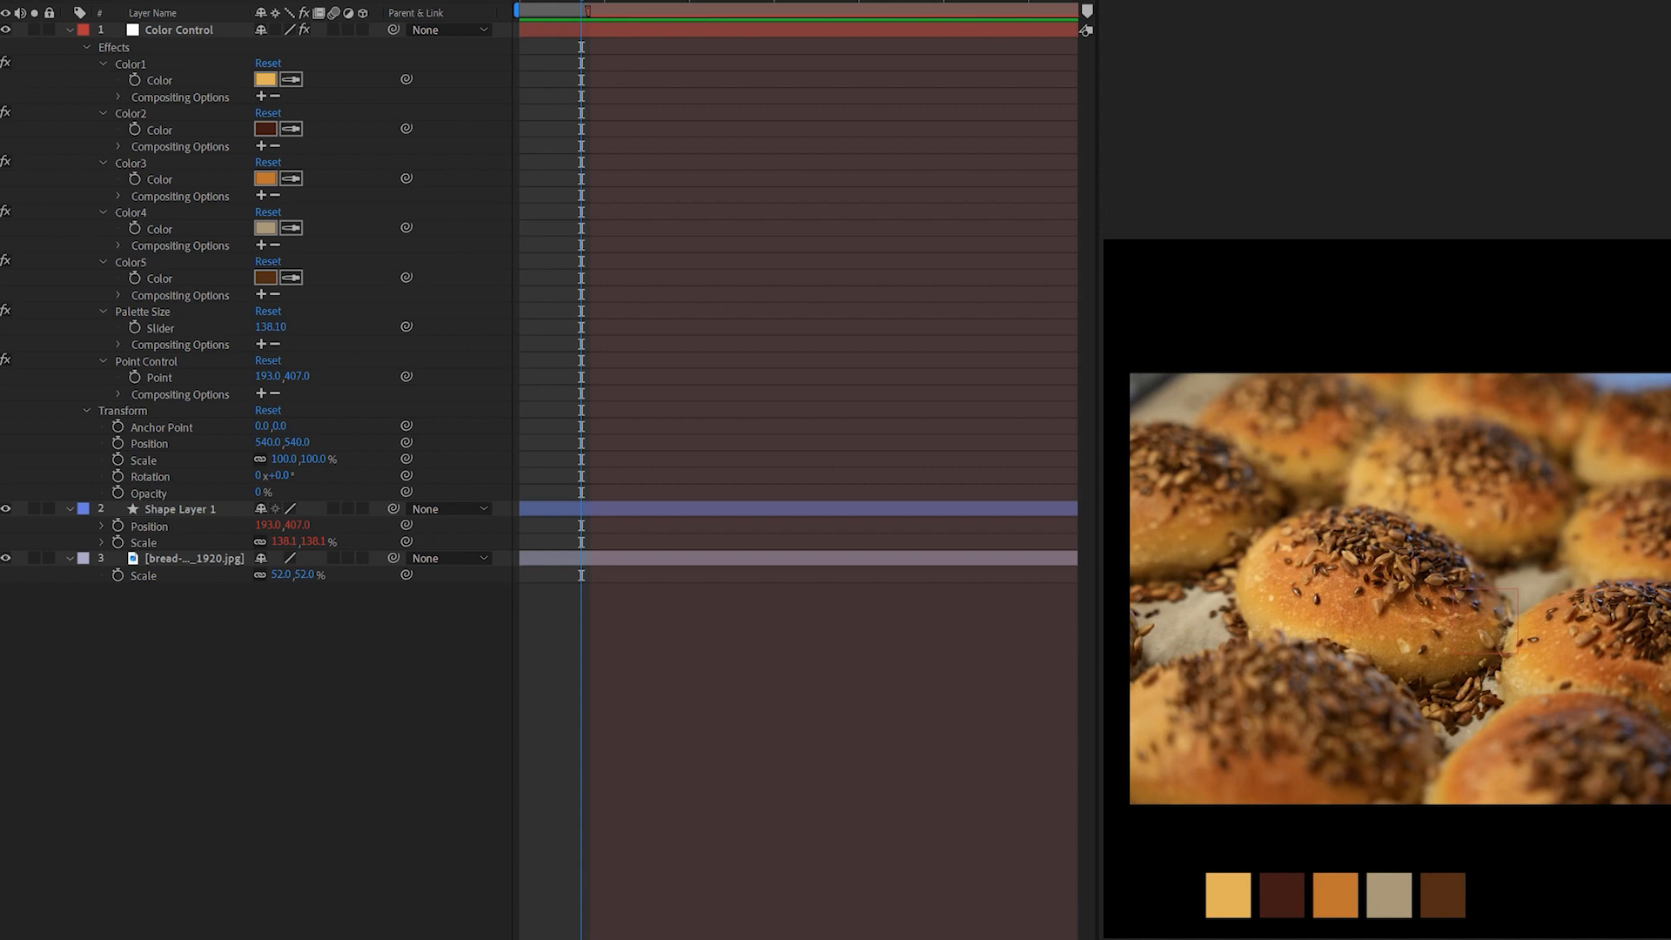
{"action": "left_click", "coordinate": [180, 507]}
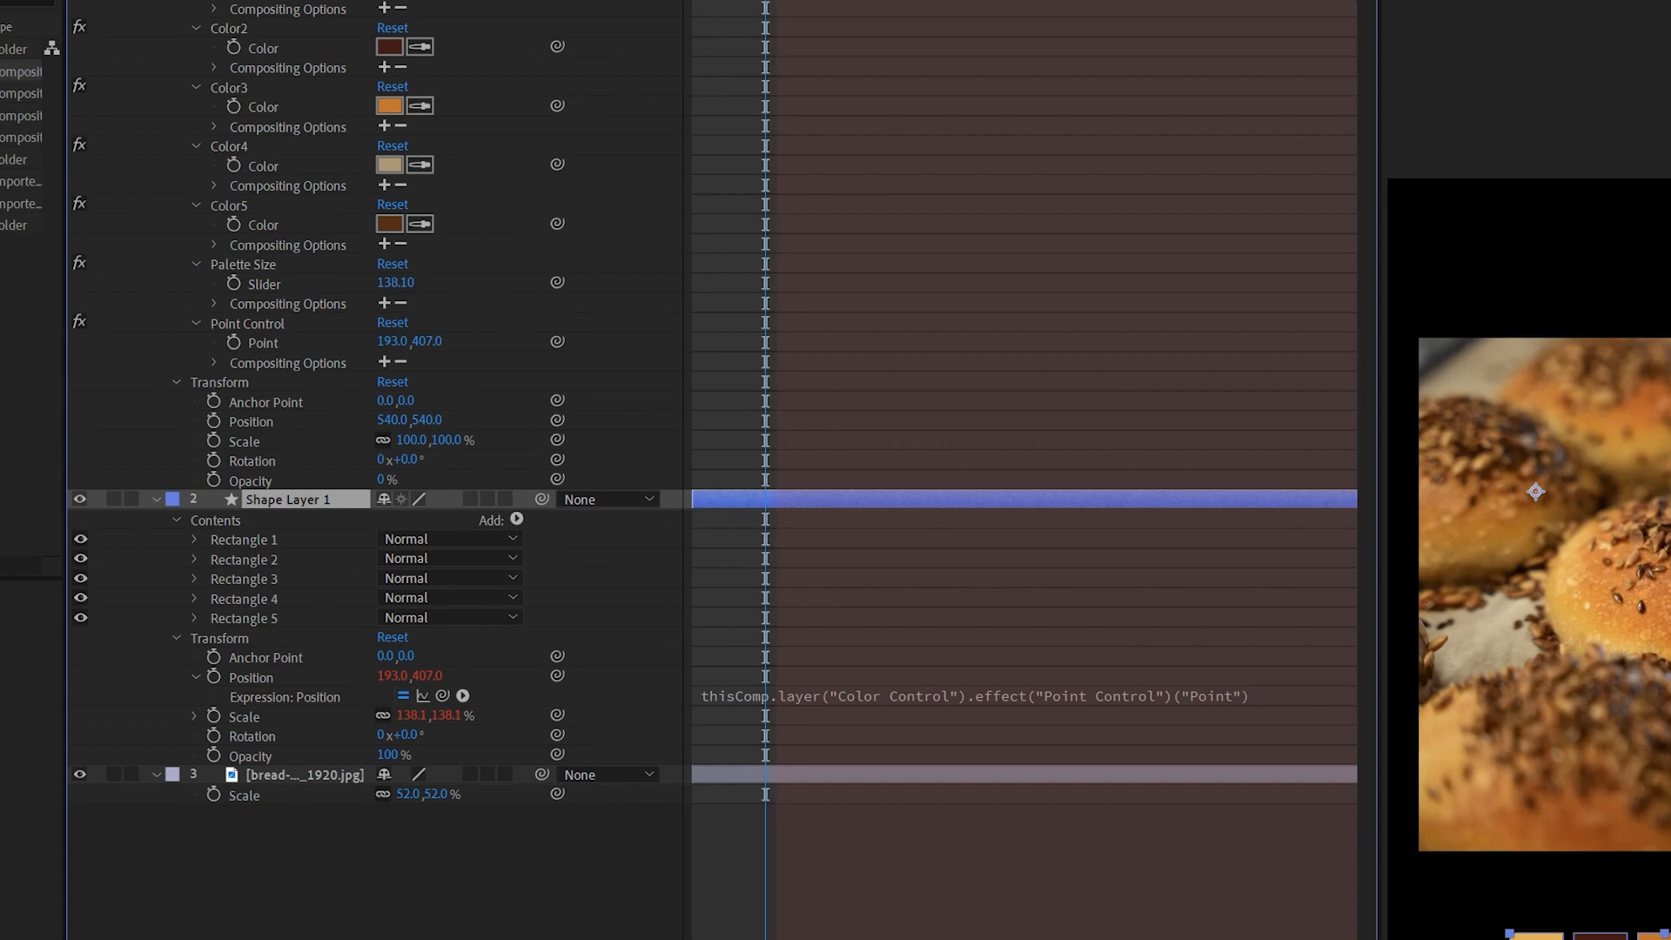
{"action": "left_click", "coordinate": [243, 539]}
{"action": "left_click", "coordinate": [193, 538]}
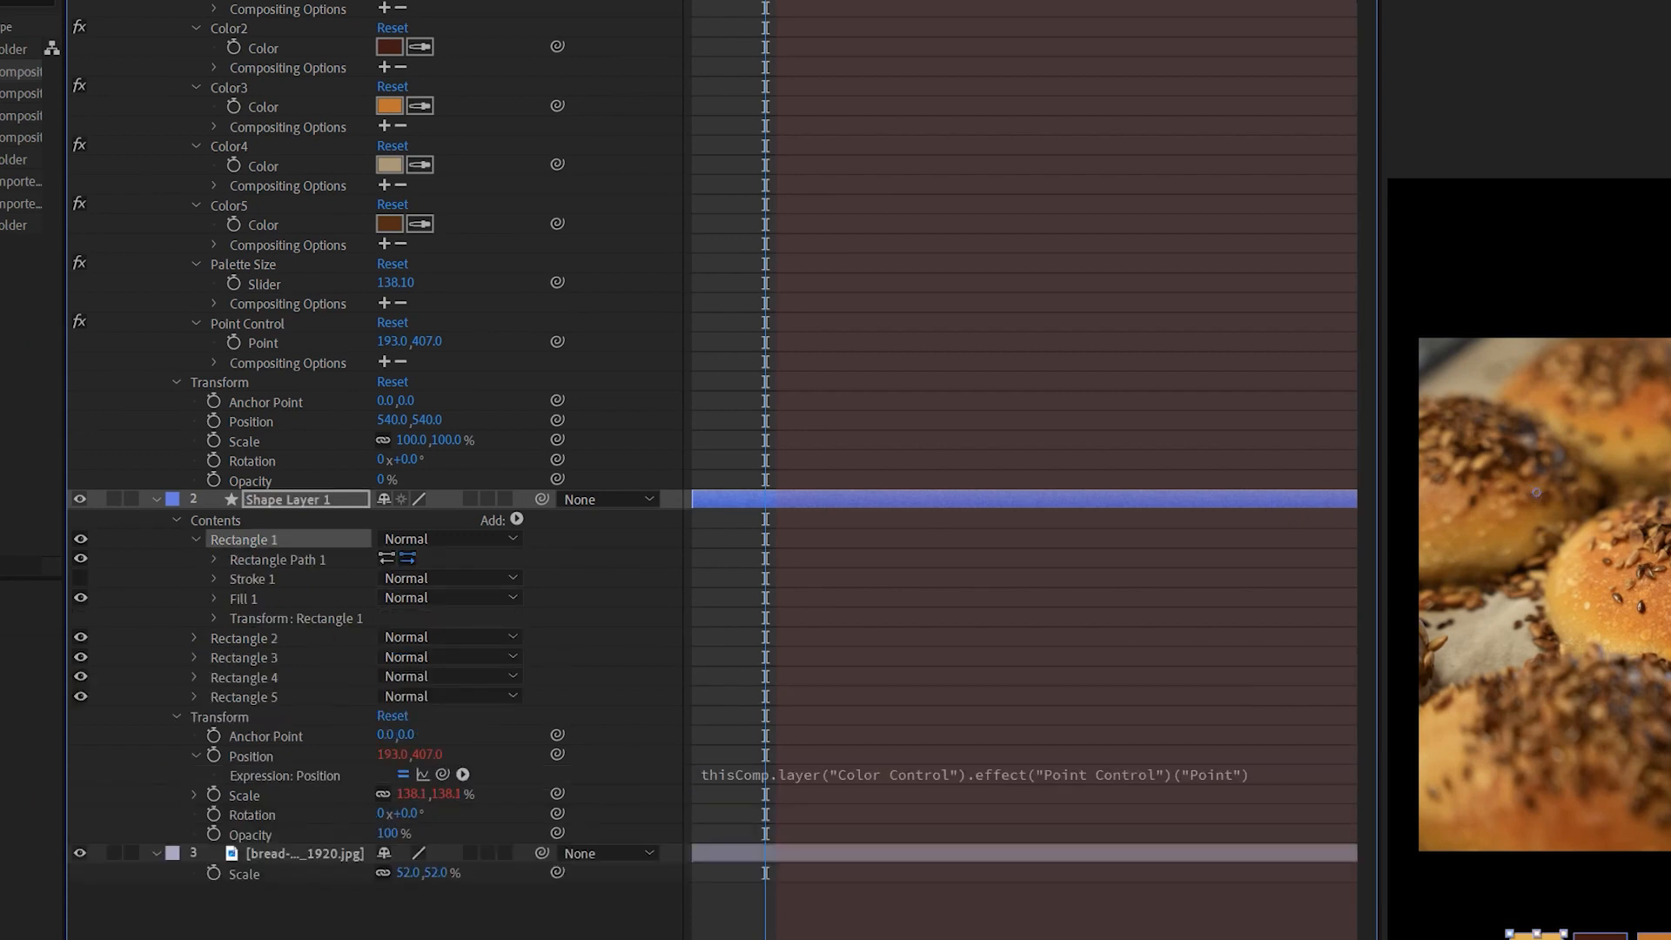
{"action": "left_click", "coordinate": [214, 598]}
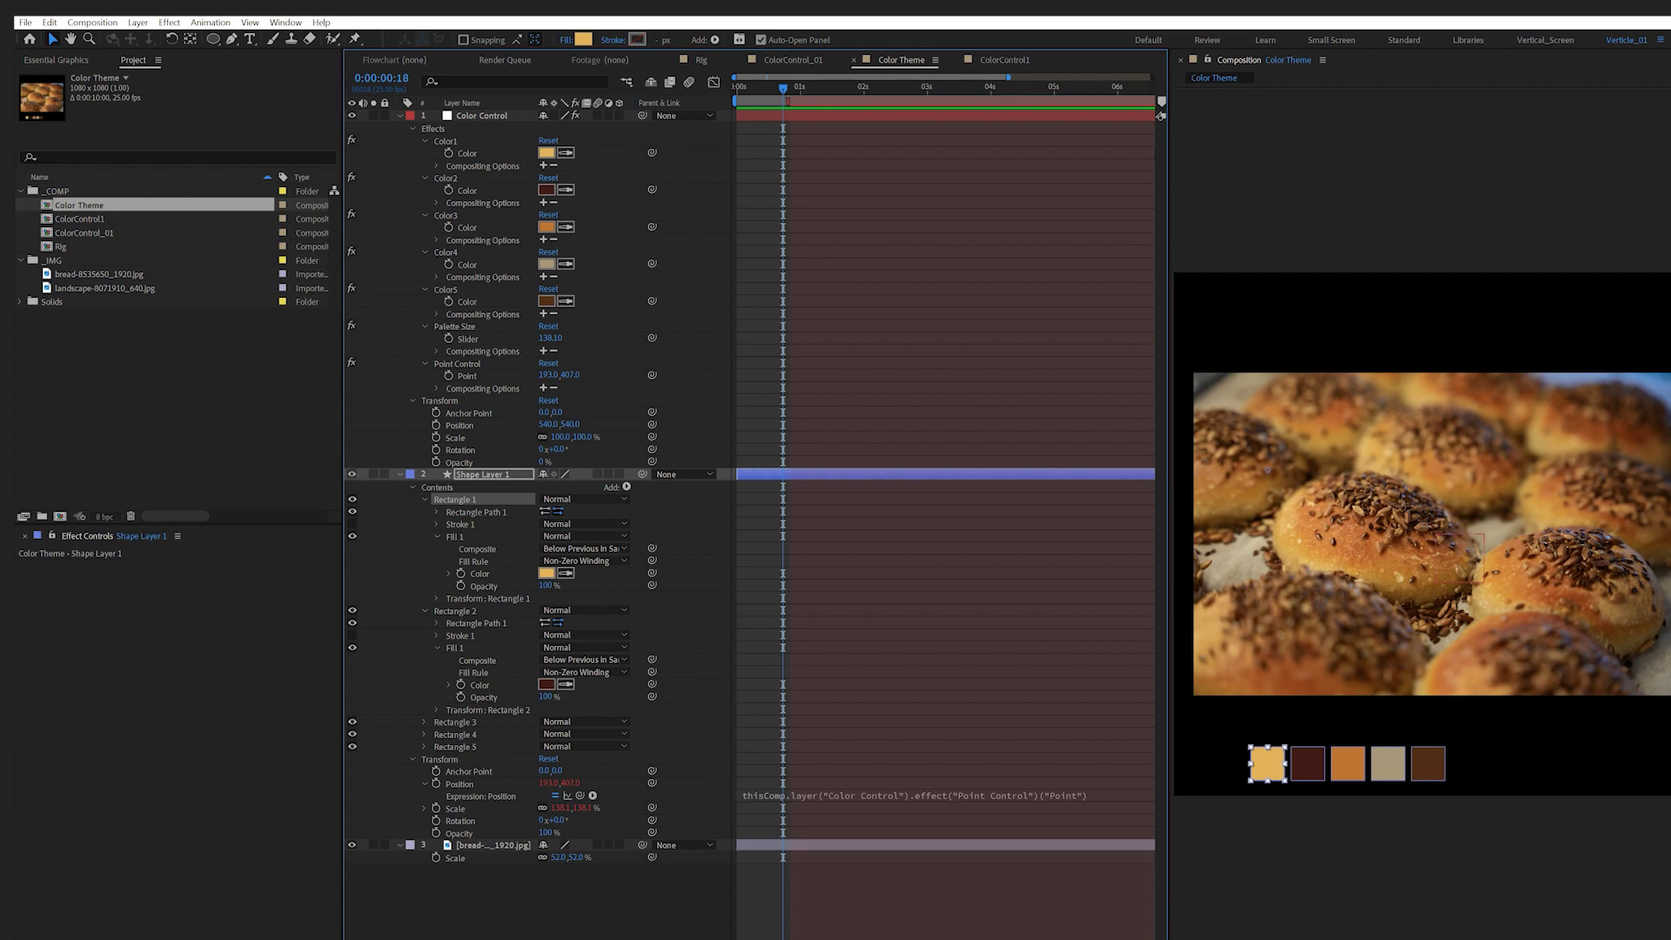
Link the first palette rectangle's fill to Color1 of the Color Control layer
{"action": "left_click", "coordinate": [467, 153]}
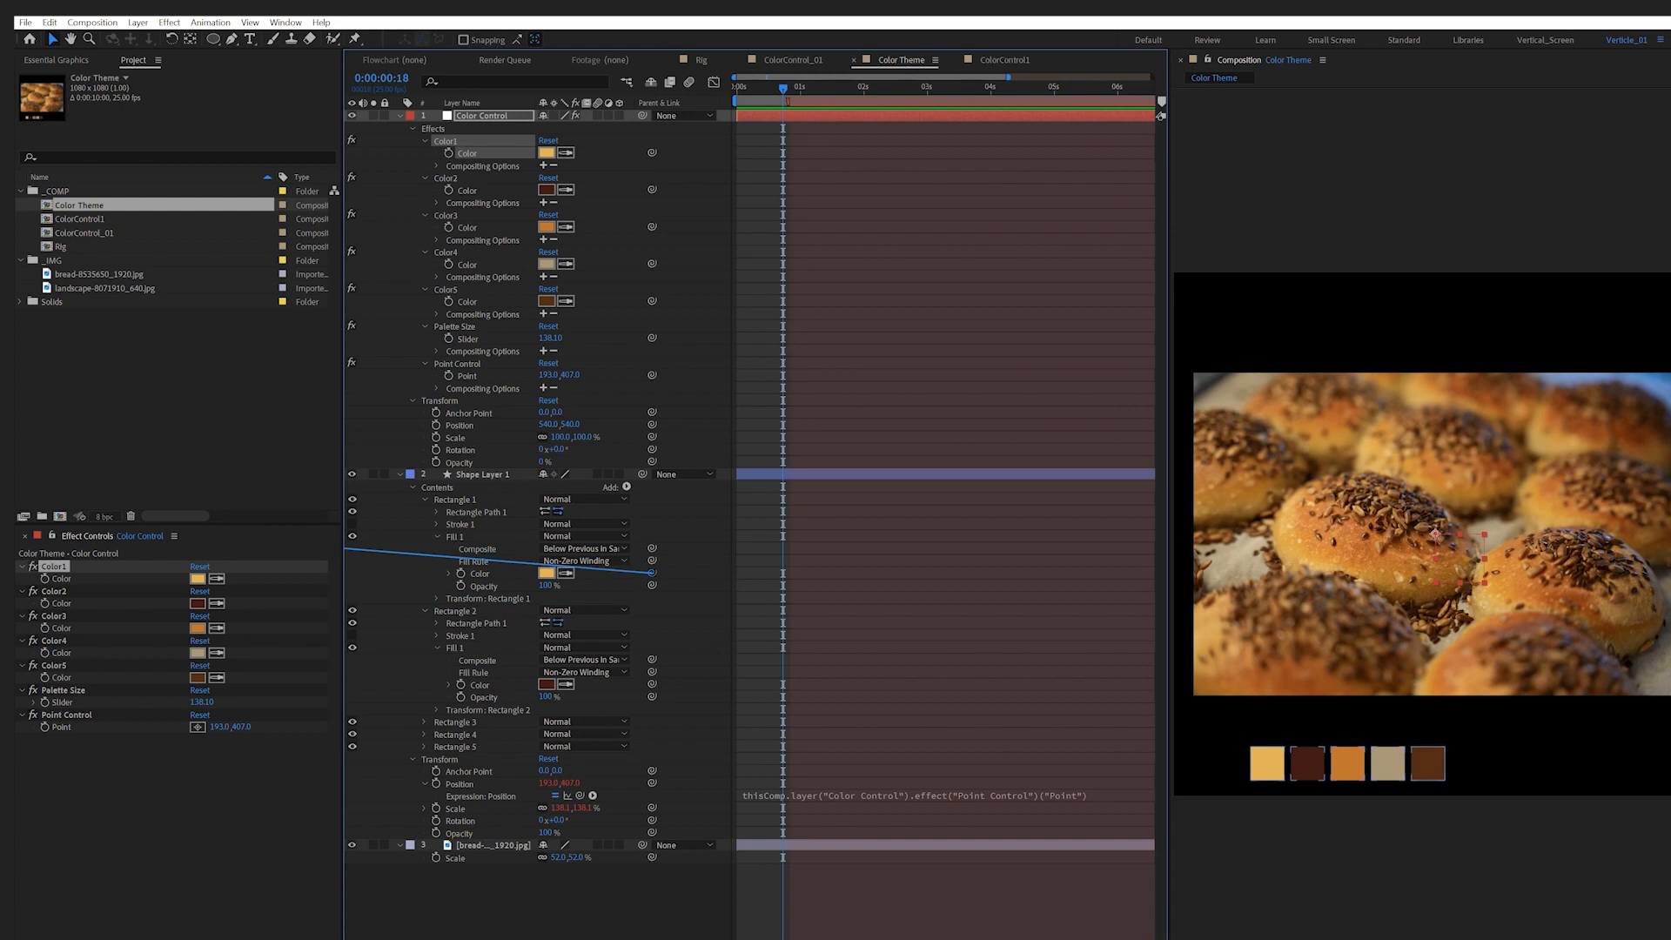
{"action": "left_click_drag", "start_coordinate": [652, 573], "coordinate": [195, 578]}
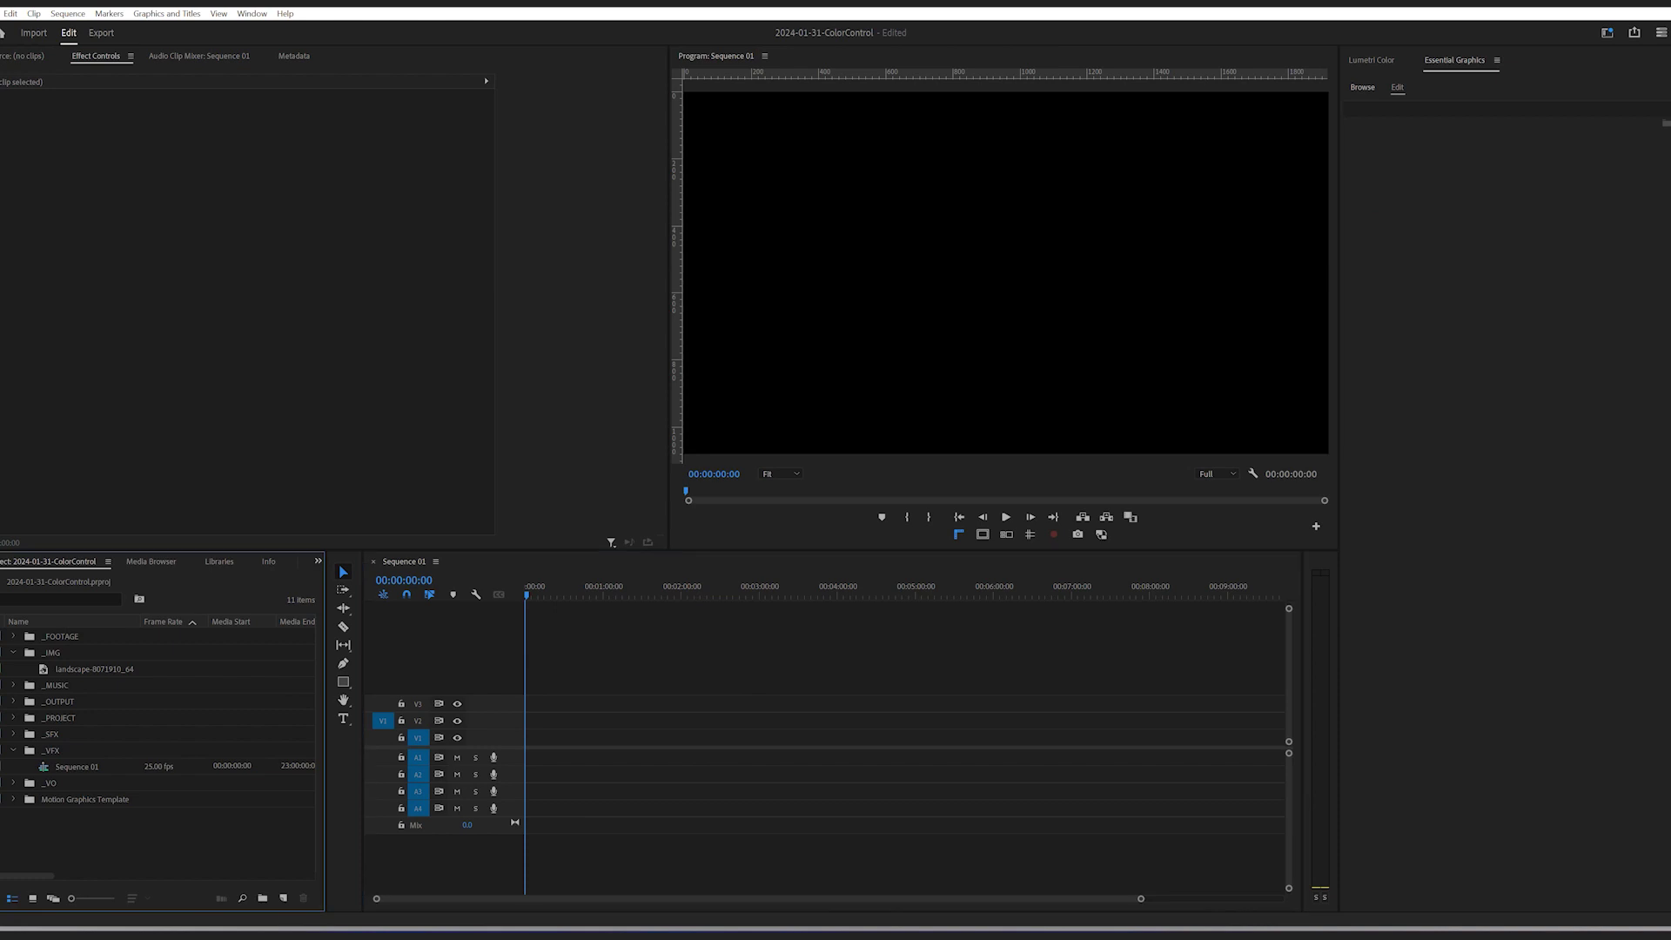
Place the landscape on V1 set to frame size, with the Color Theme graphic matching its length
{"action": "left_click", "coordinate": [79, 767]}
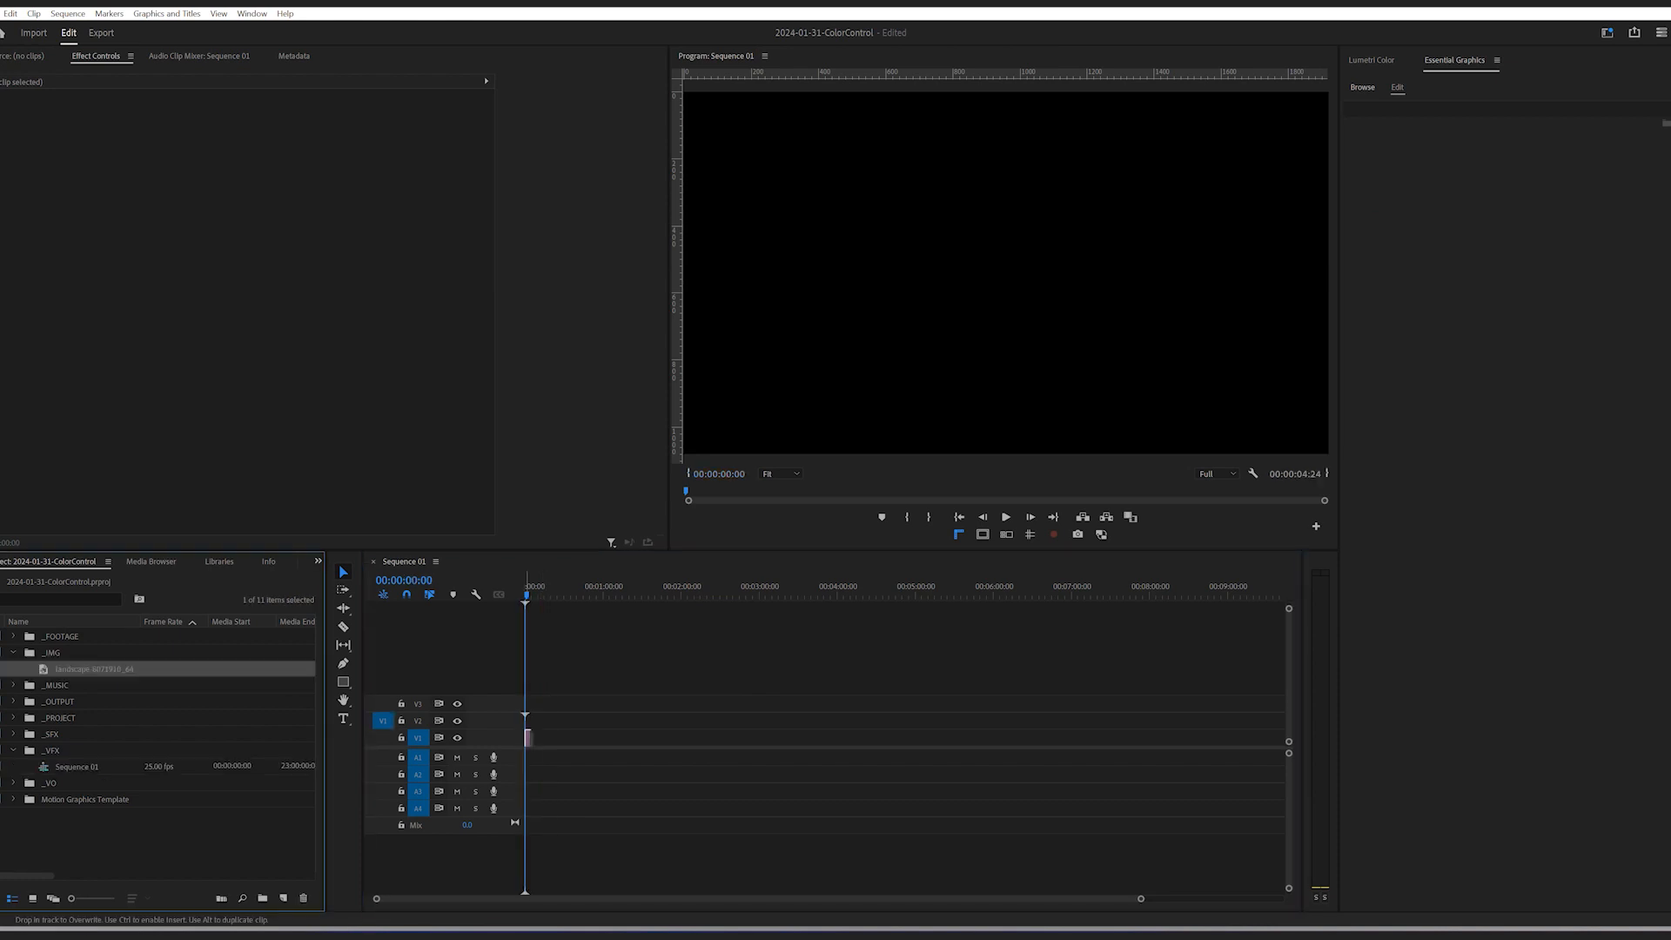
{"action": "left_click_drag", "start_coordinate": [91, 669], "coordinate": [548, 738]}
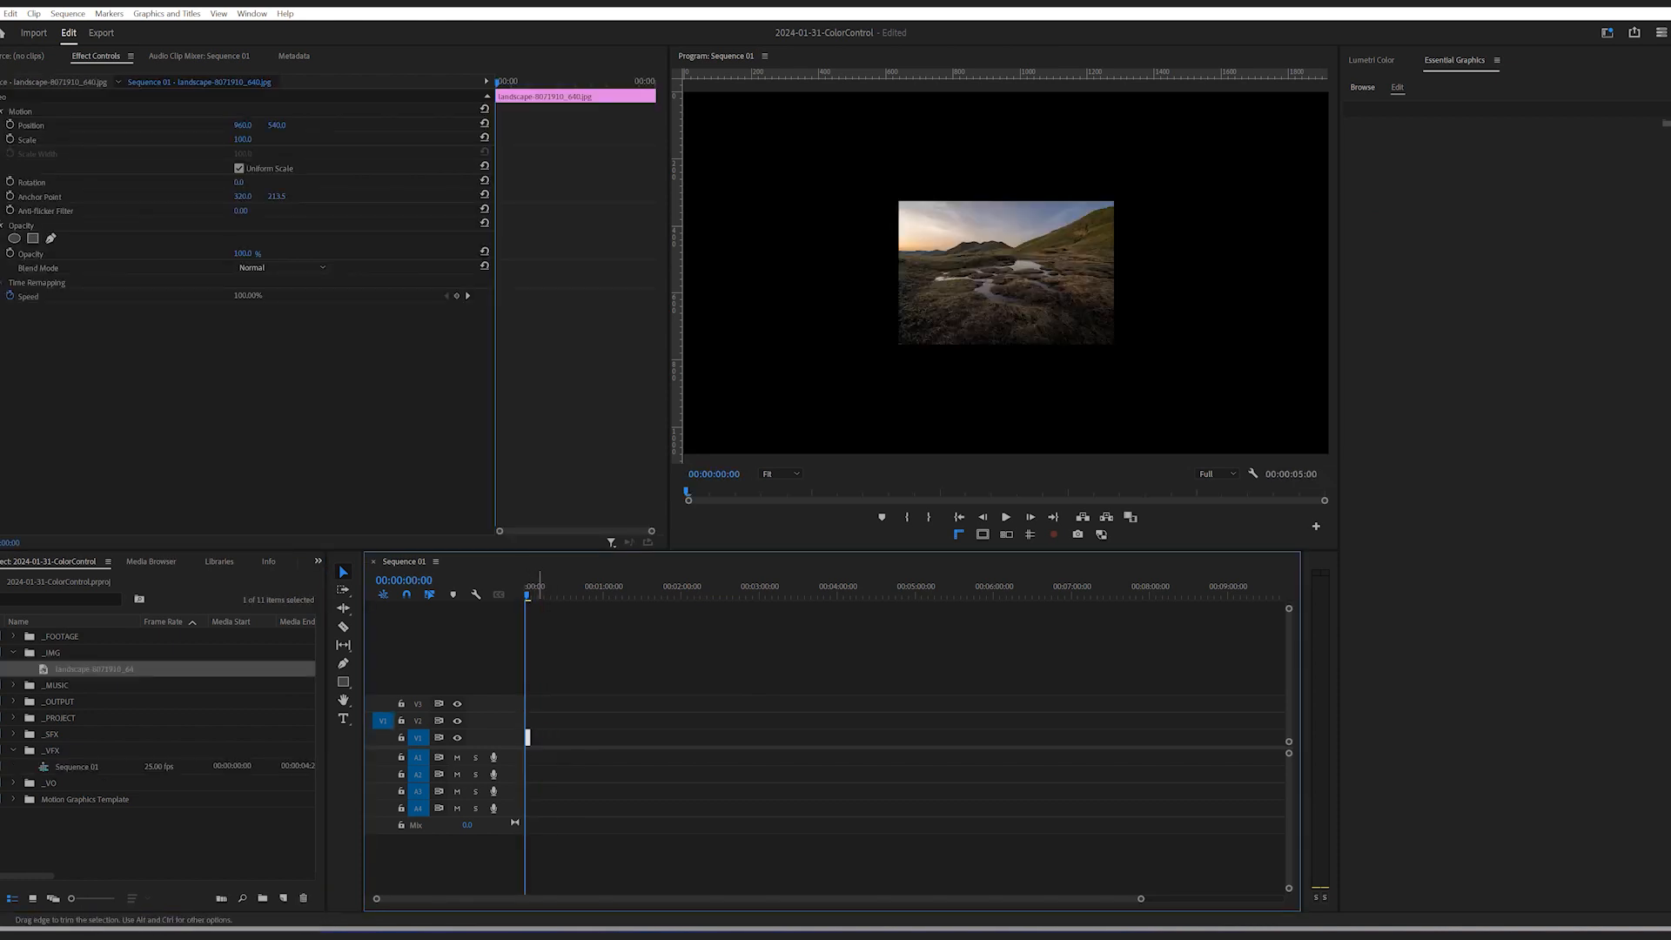
{"action": "right_click", "coordinate": [587, 734]}
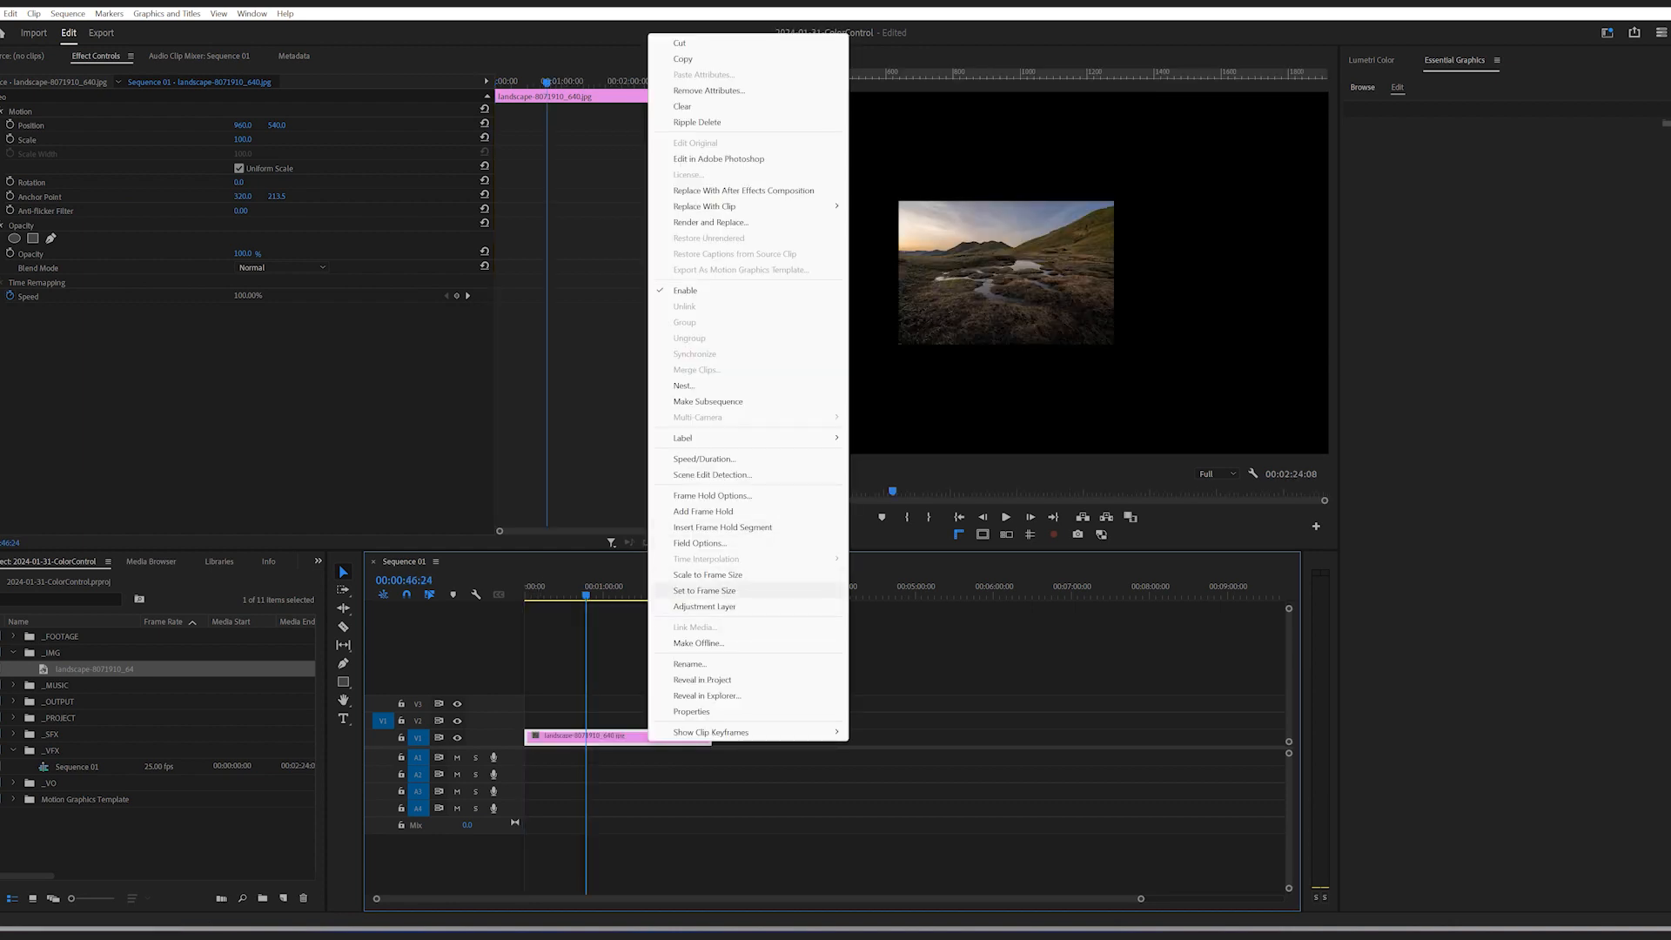
{"action": "left_click", "coordinate": [705, 590]}
{"action": "left_click_drag", "start_coordinate": [539, 720], "coordinate": [712, 722]}
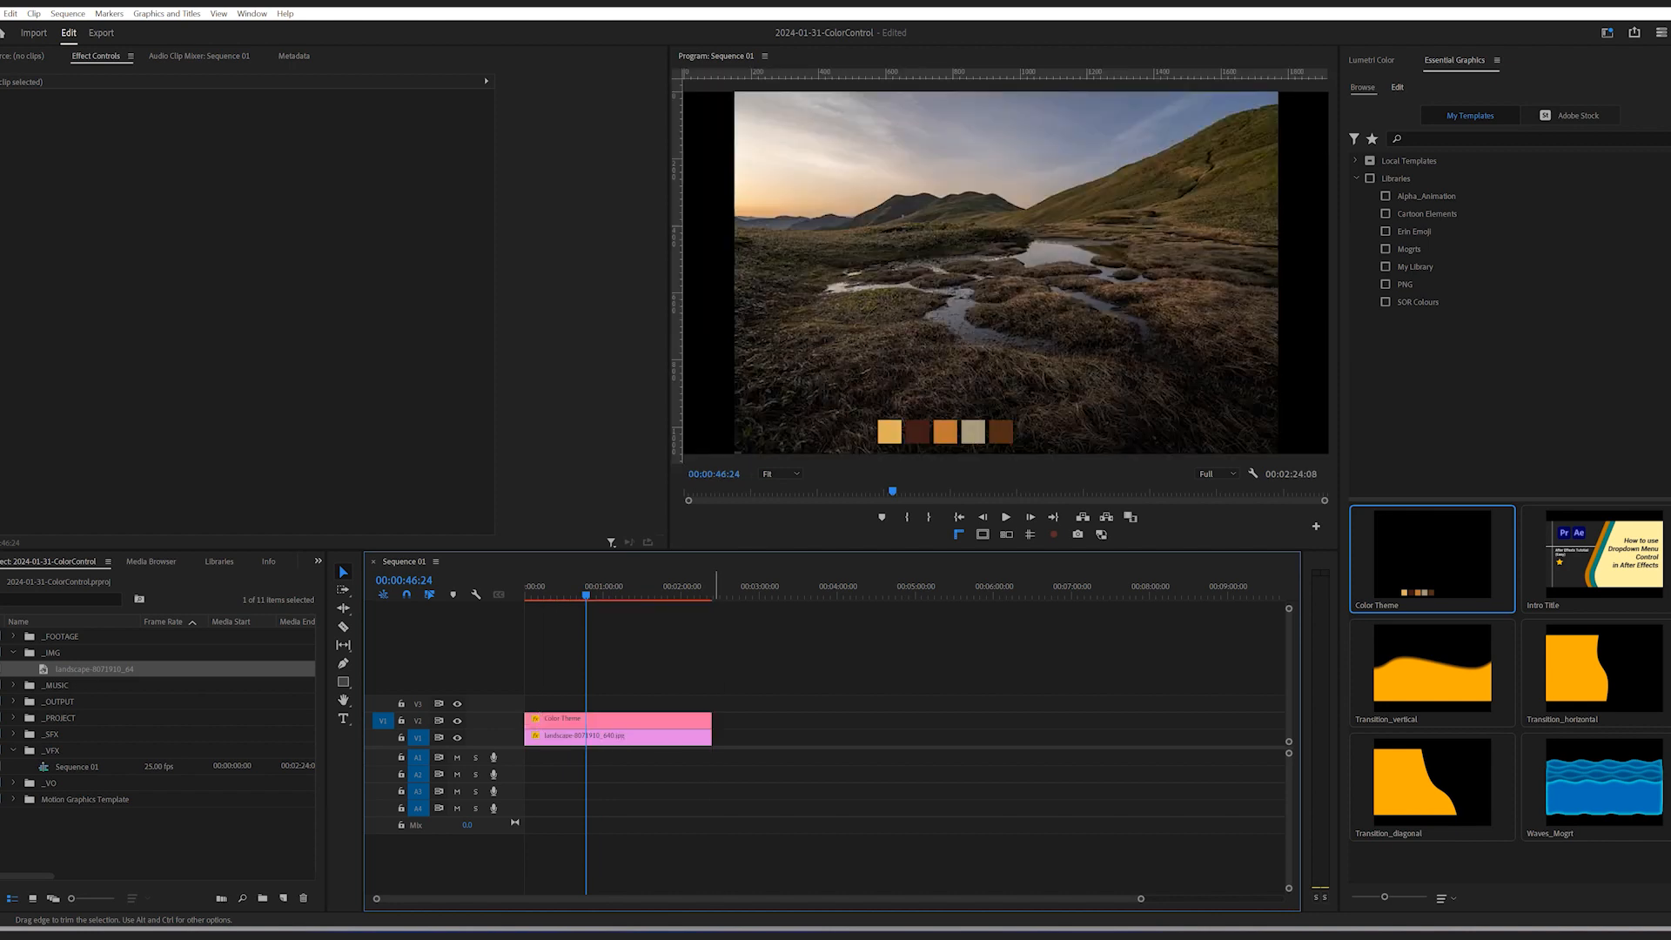
Select the Color Theme clip in the Premiere timeline to edit its palette
{"action": "left_click", "coordinate": [620, 720]}
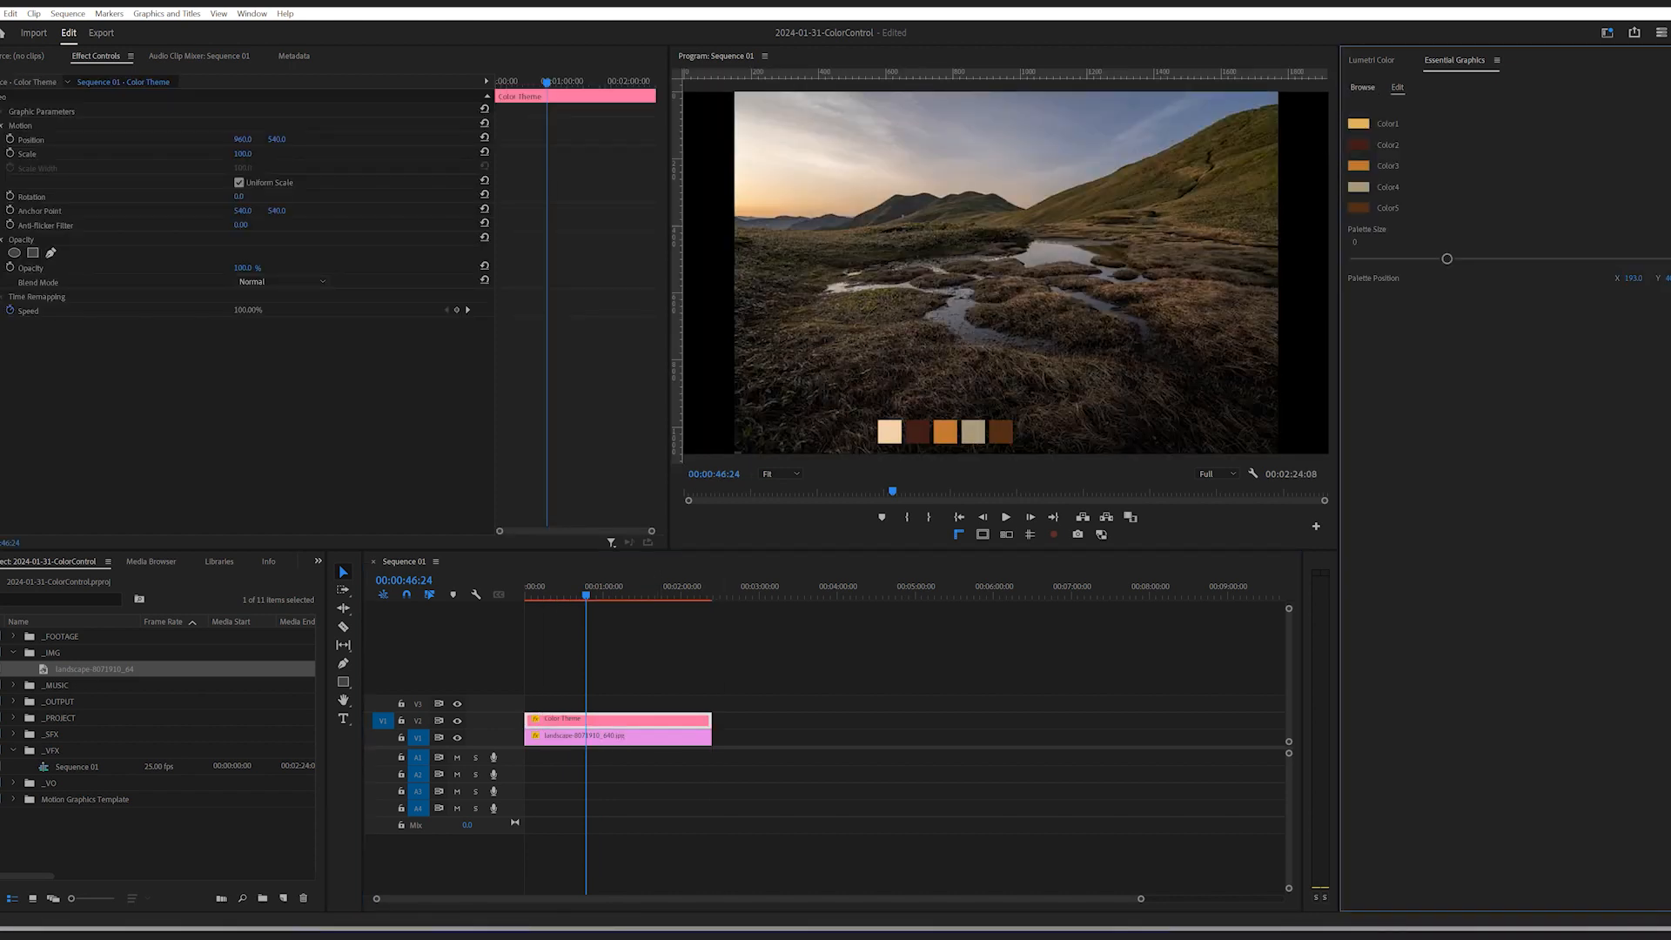